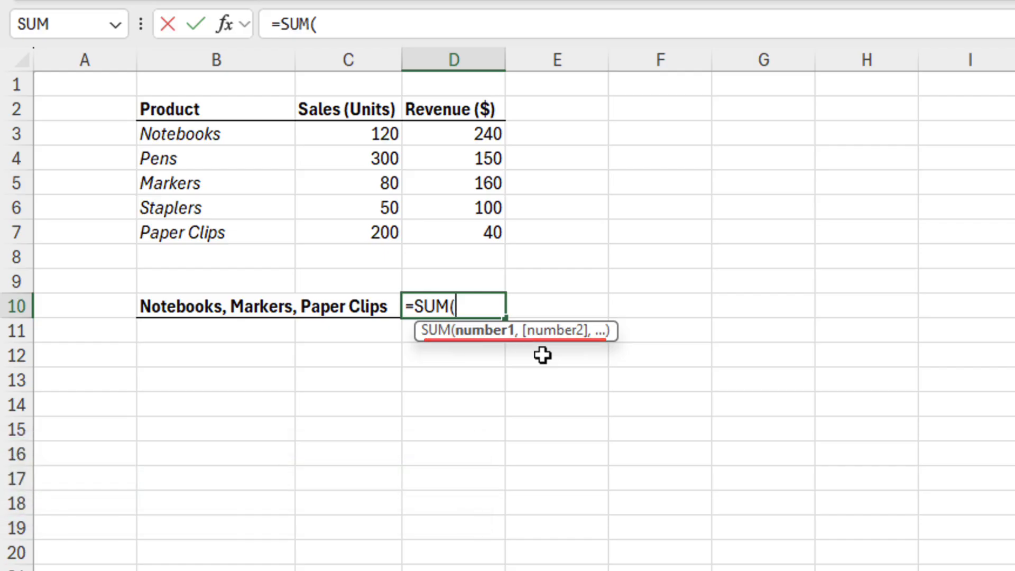
Total D3, D5 and D7 as =SUM(D3,D5,D7) in D10 to get 440, then restart D10's =SUM(
click(481, 133)
text(,)
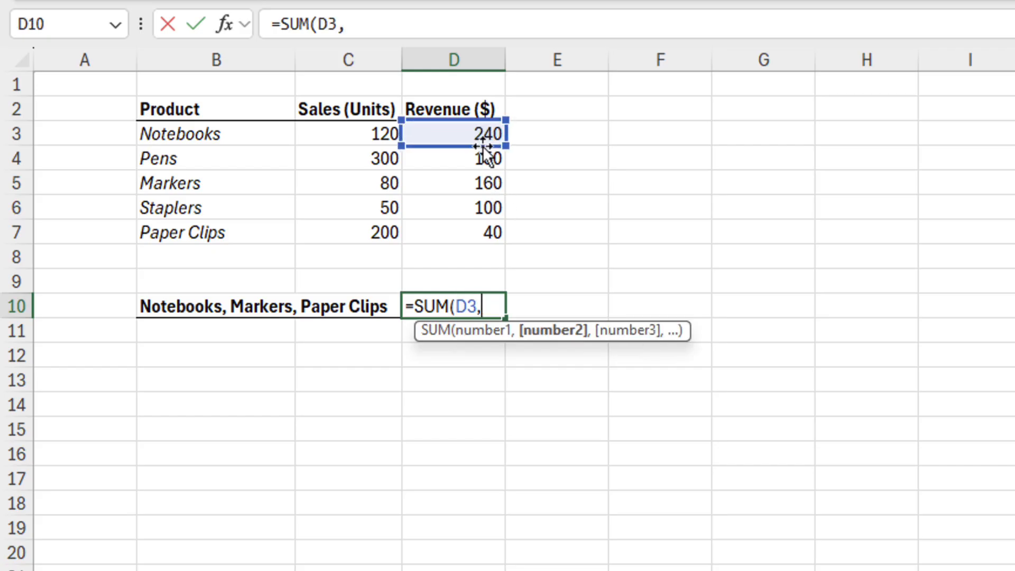
click(480, 182)
text(,)
click(478, 231)
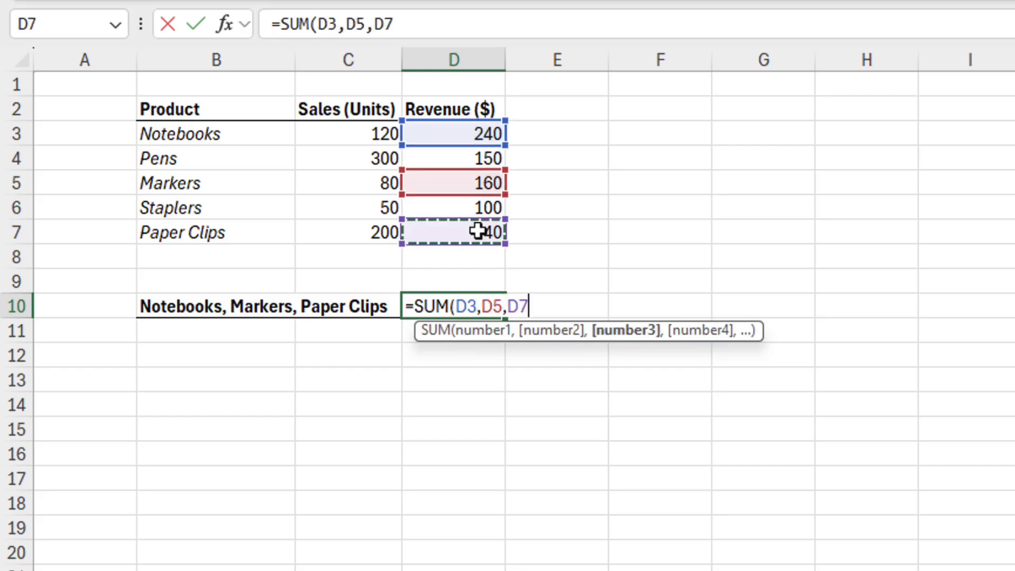
key(Return)
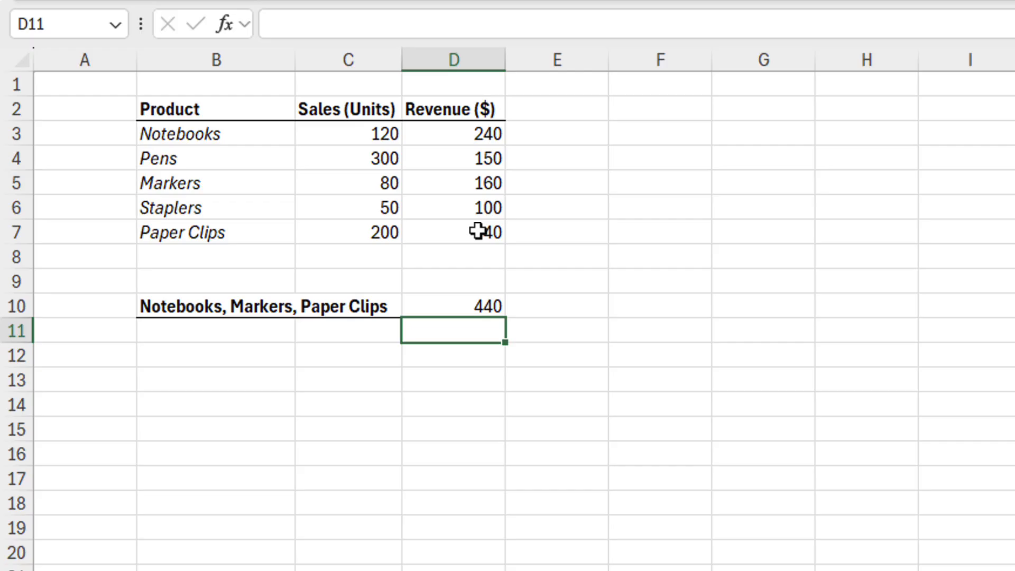
click(465, 302)
text(=sum()
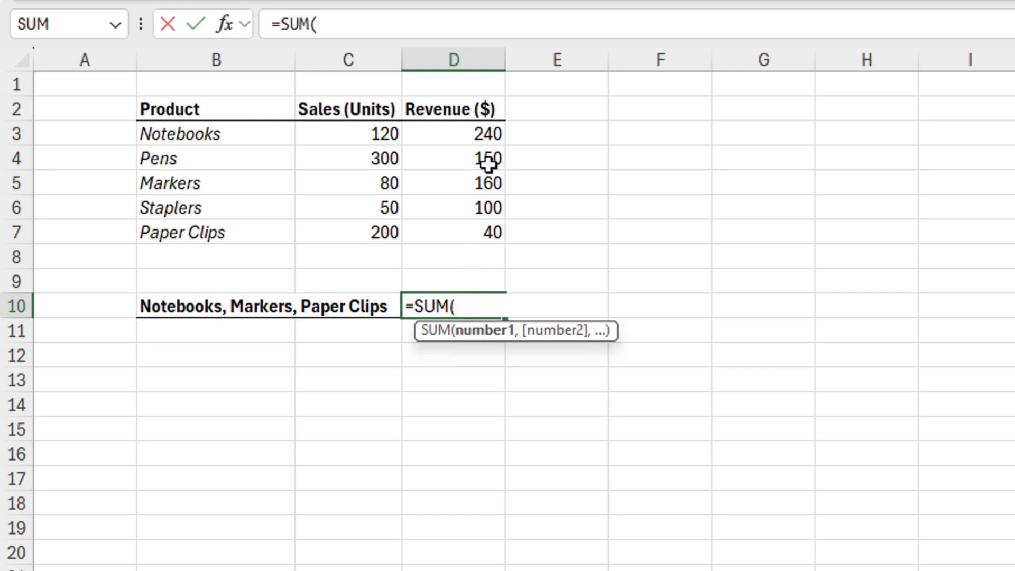
Ctrl-pick D3, D5 and D7 so D10 holds =SUM(D3,D5,D7) showing 440
ctrl+click(490, 131)
ctrl+click(478, 181)
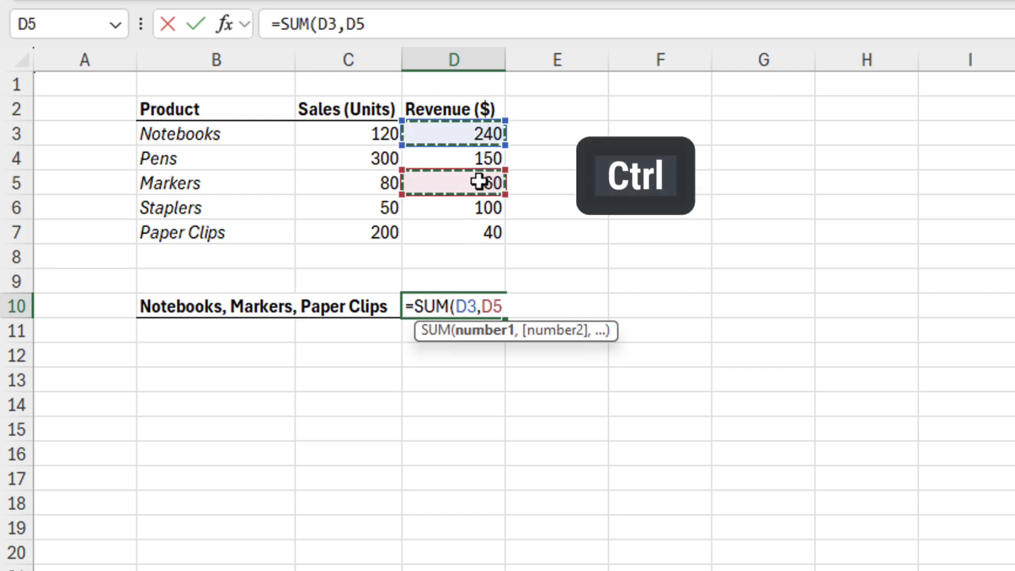
ctrl+click(477, 232)
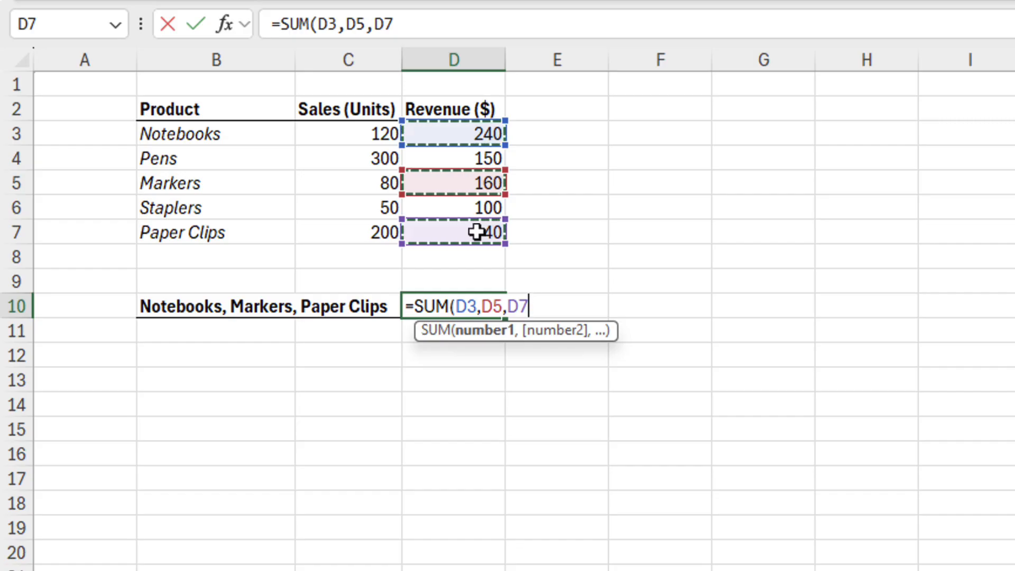
key(Return)
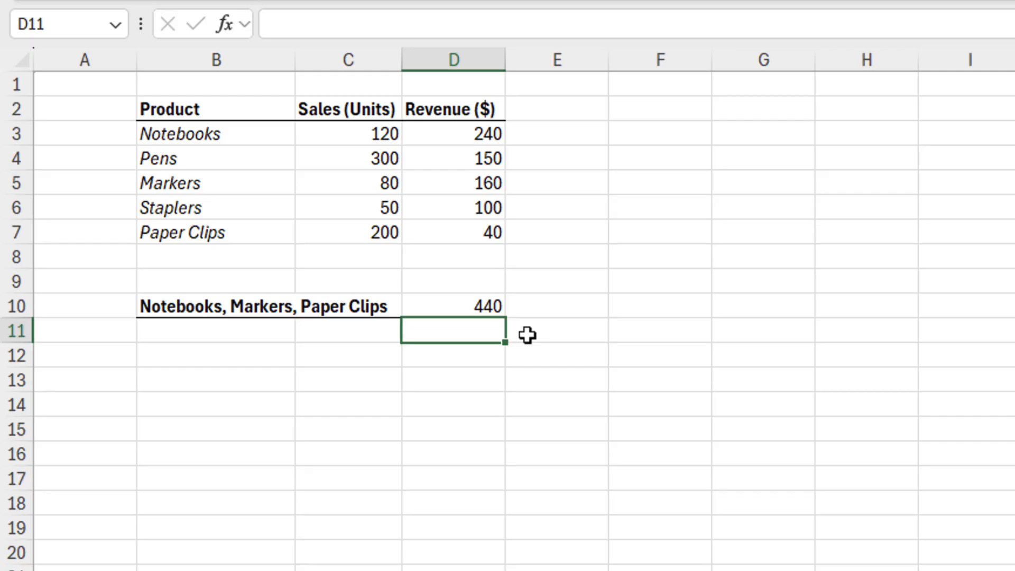
key(ctrl)
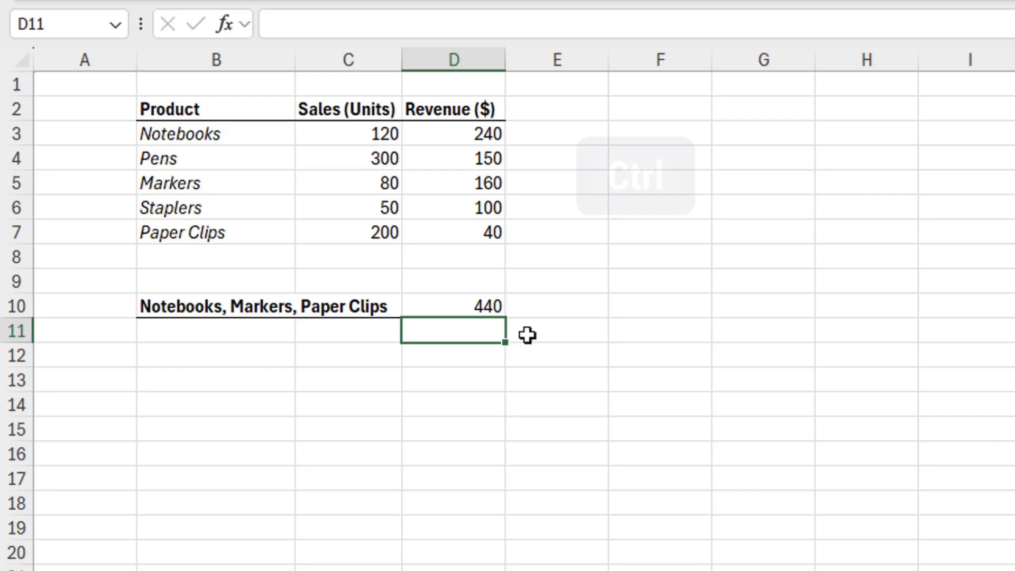
Select D3, D5 and D7 and add Maximum and Minimum to the status bar summary
ctrl+click(487, 137)
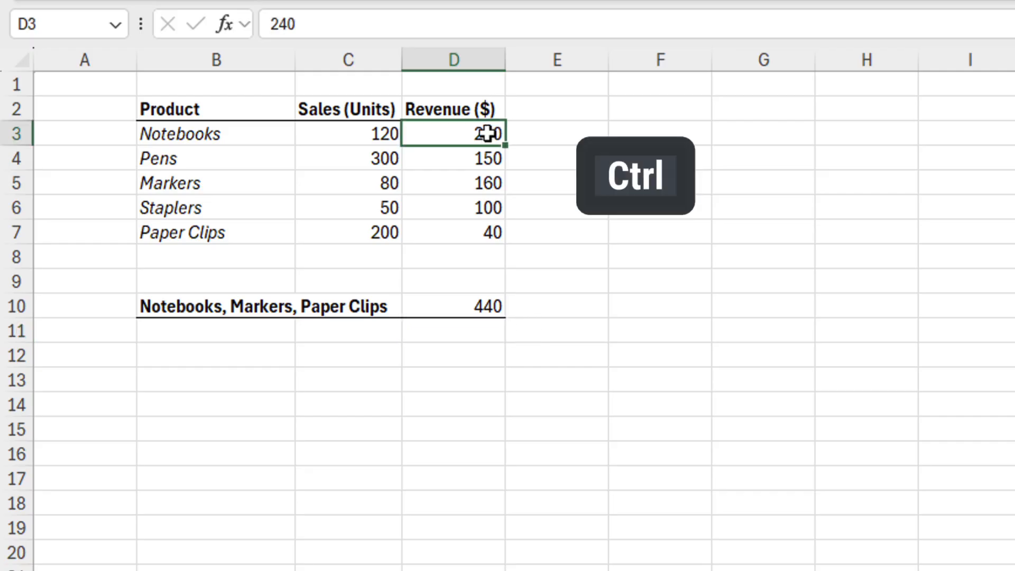
ctrl+click(479, 185)
ctrl+click(478, 229)
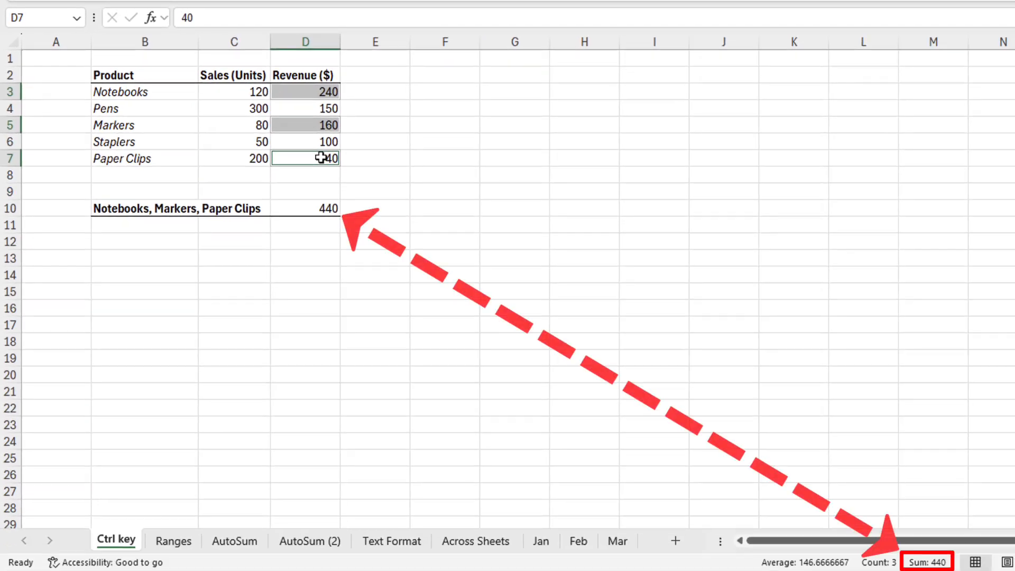
right_click(729, 564)
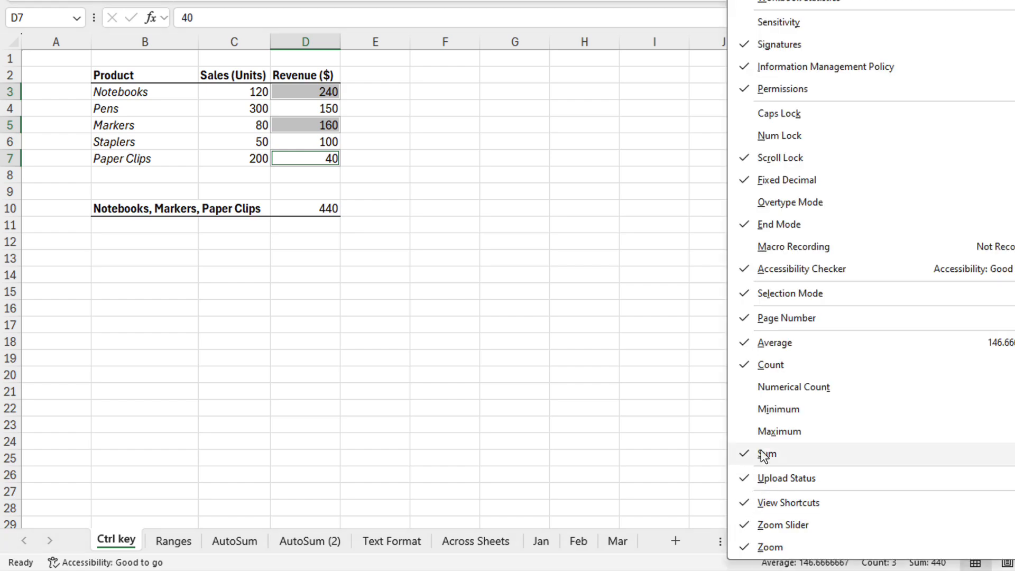
click(766, 431)
click(763, 411)
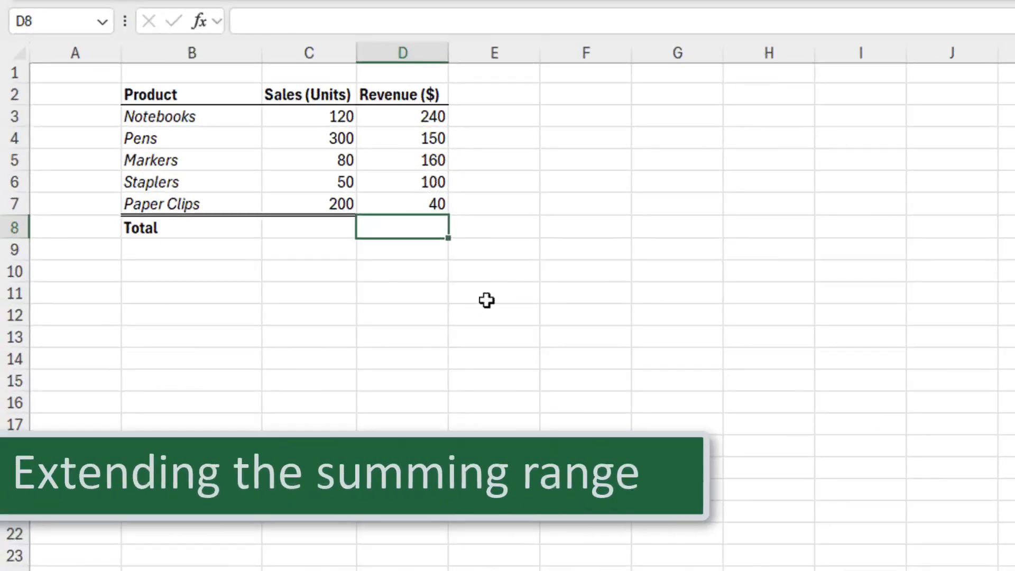
Start =SUM(D3:D7) in D8, cancel it, and select B8:D8 for inserting rows above the Total
text(=sum)
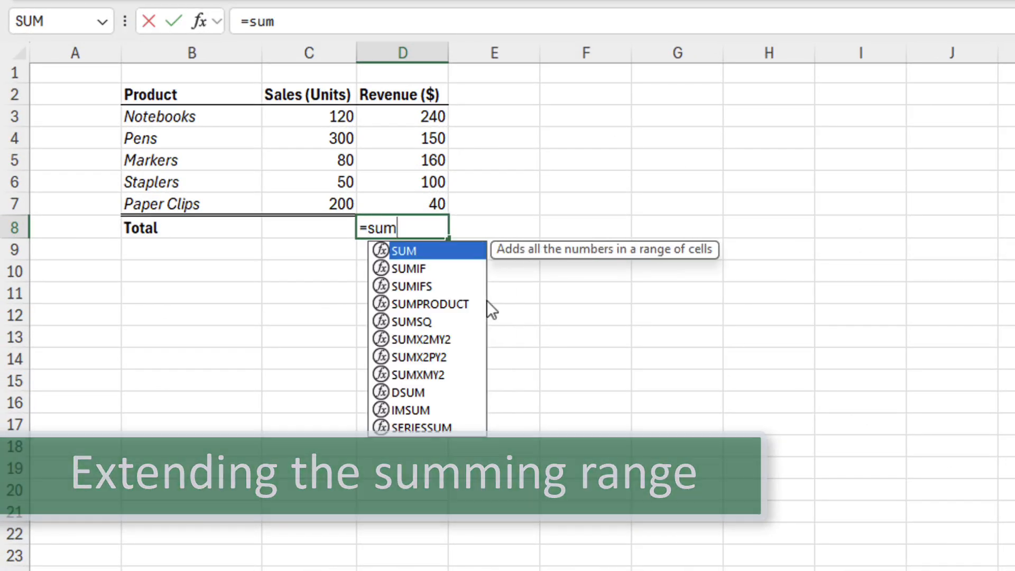
key(Tab)
drag(430, 113, 430, 199)
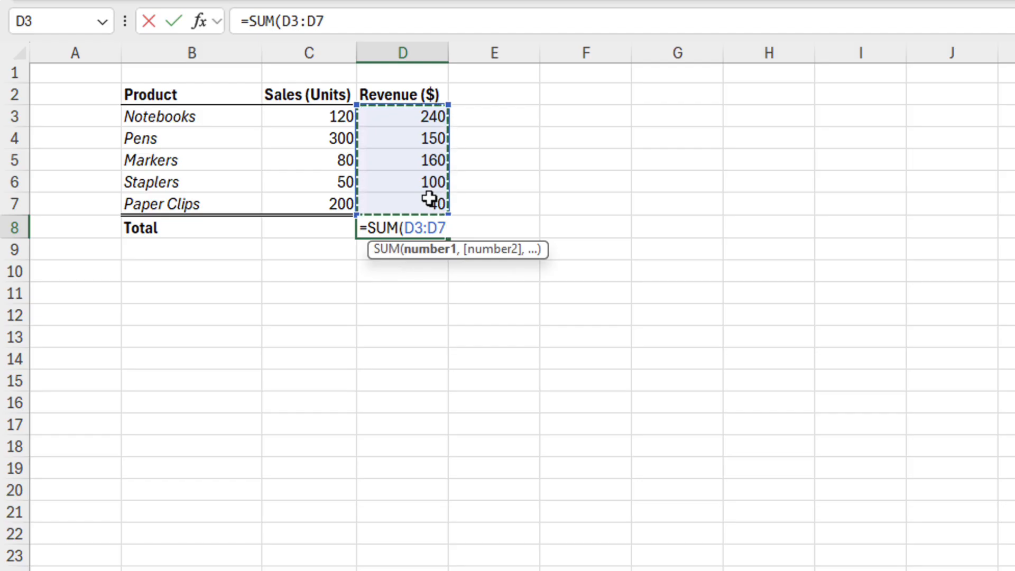
key(Escape)
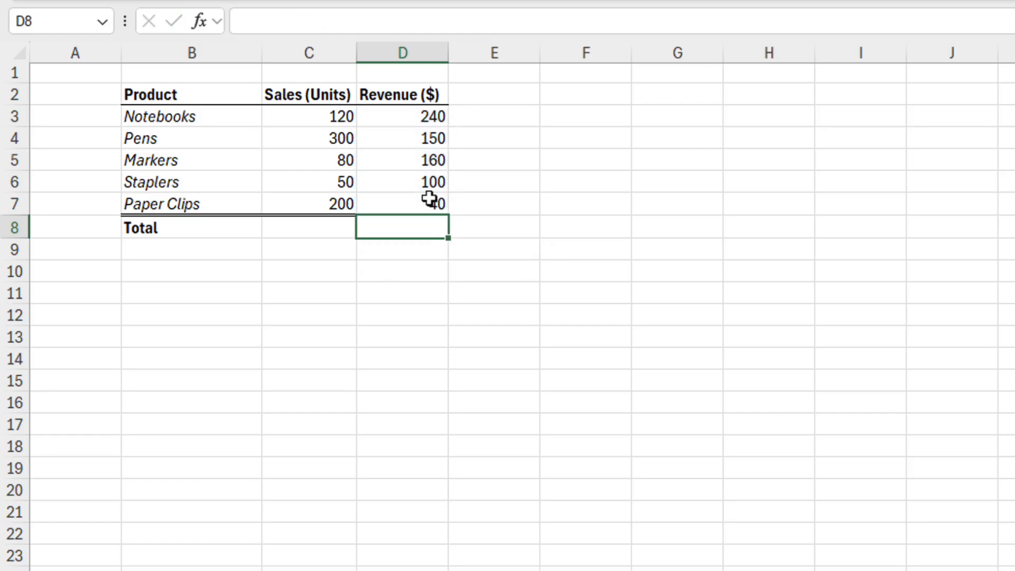
click(186, 228)
drag(186, 229, 379, 298)
Enter =SUM(D3:D7) in D11 for a revenue total of 690
click(380, 298)
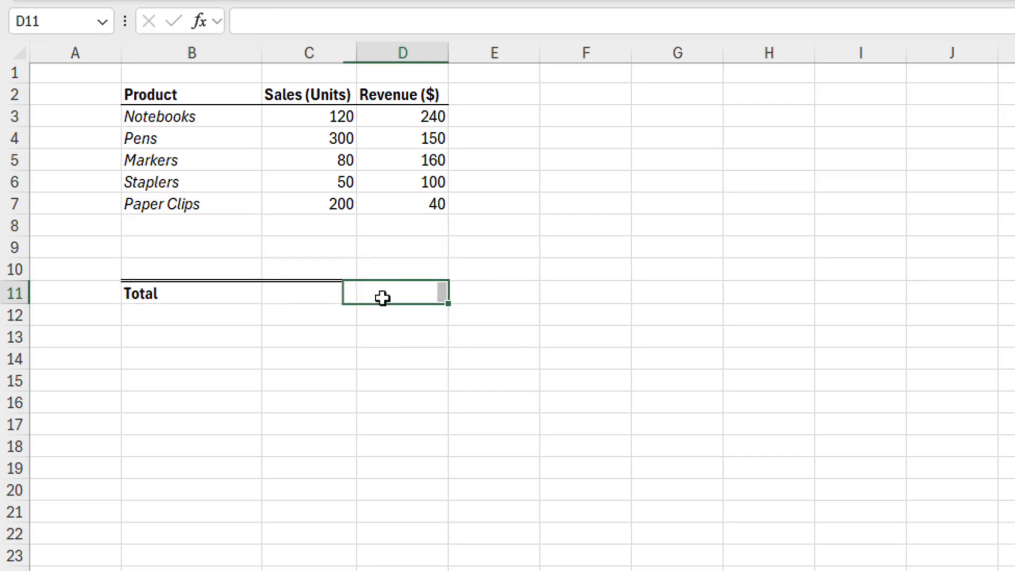
text(=sum()
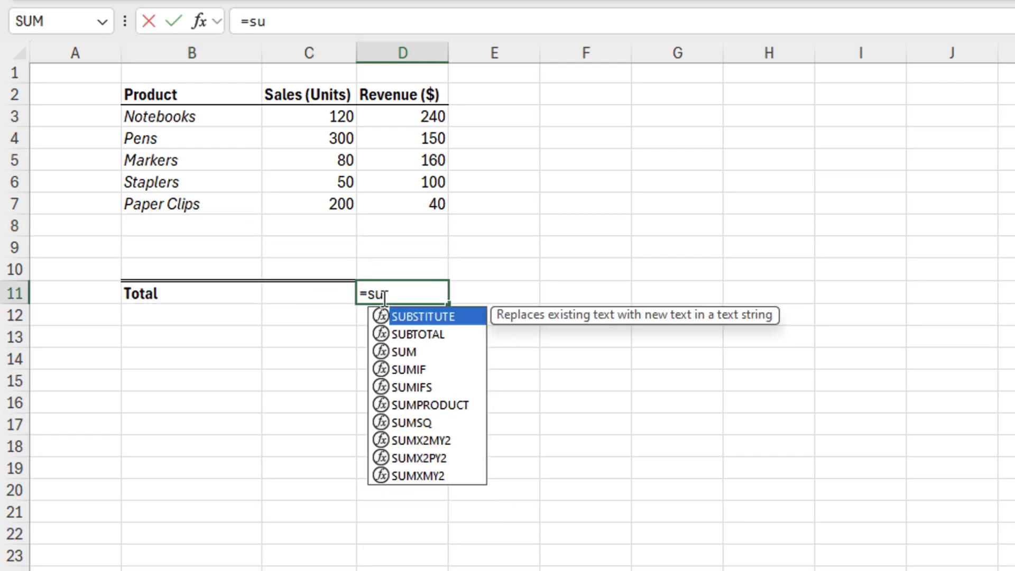
drag(411, 127, 413, 207)
key(Return)
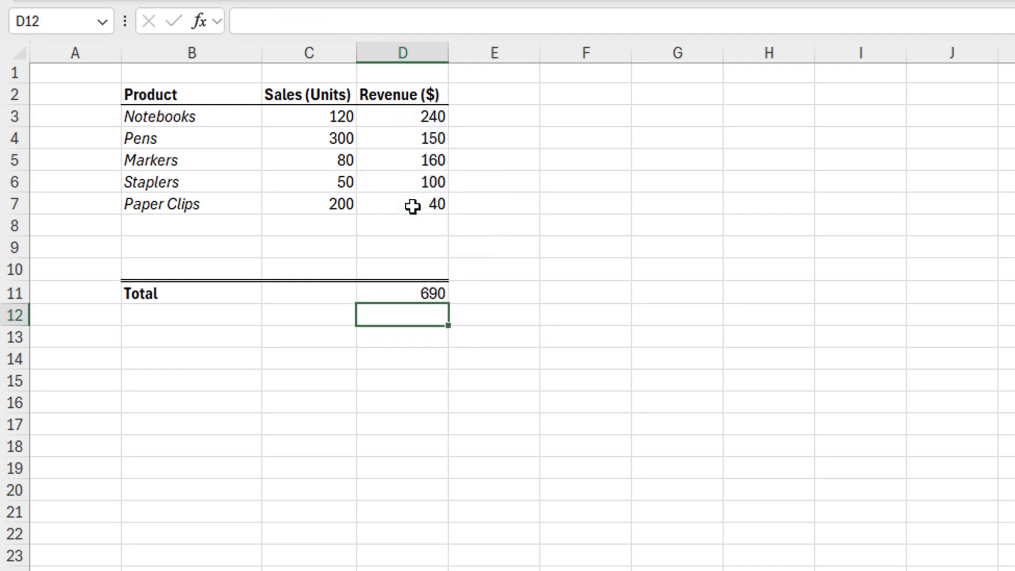
Add a Folders row with 90 units and 135 revenue
click(230, 229)
text(Folders)
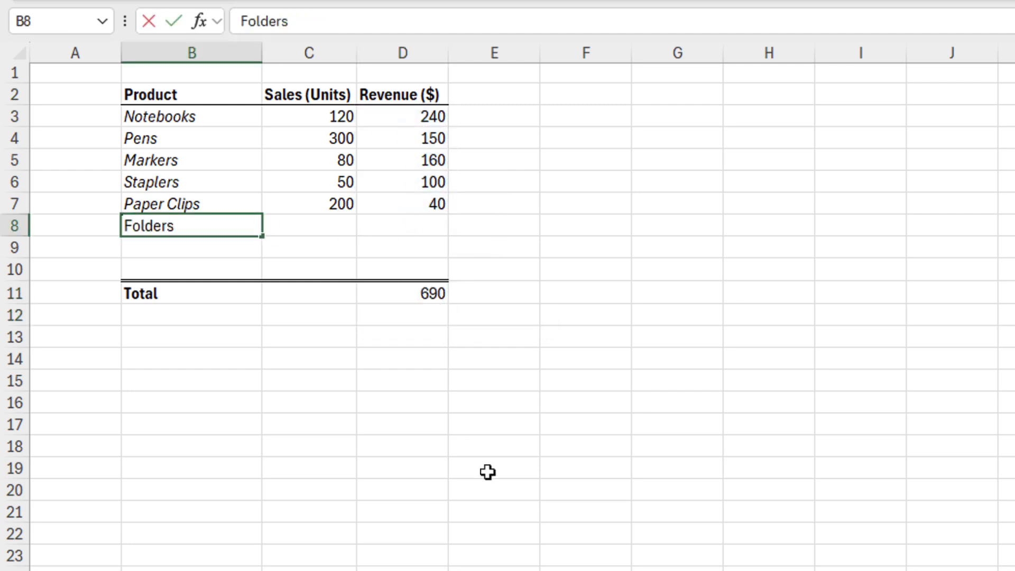
key(Tab)
text(90)
key(Tab)
text(135)
key(Return)
Add a Scissors row with 60 units and 120 revenue, confirming the total now covers D3:D9
text(Scissors)
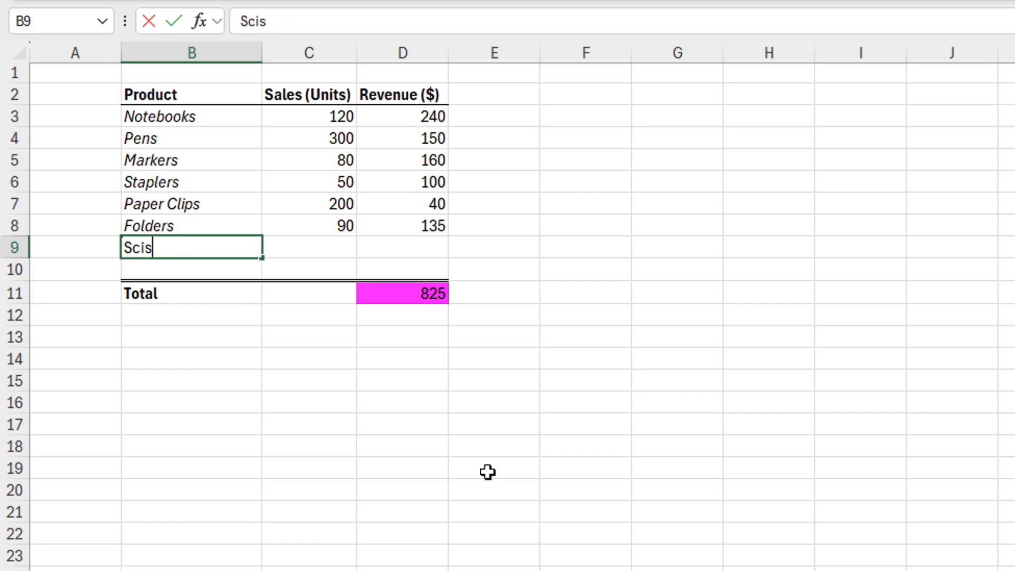
key(Tab)
text(60)
key(Tab)
text(120)
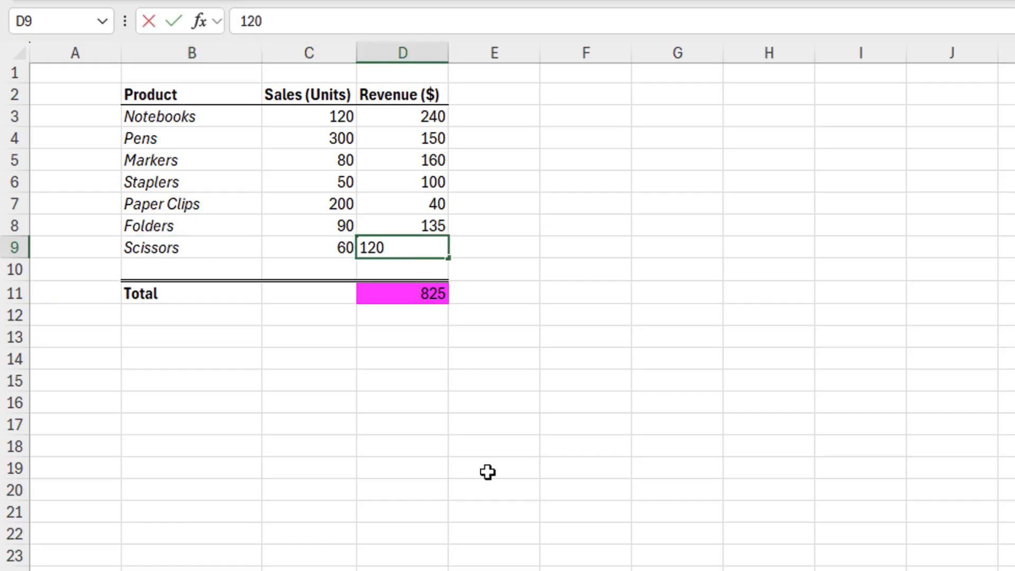
key(Return)
double_click(426, 292)
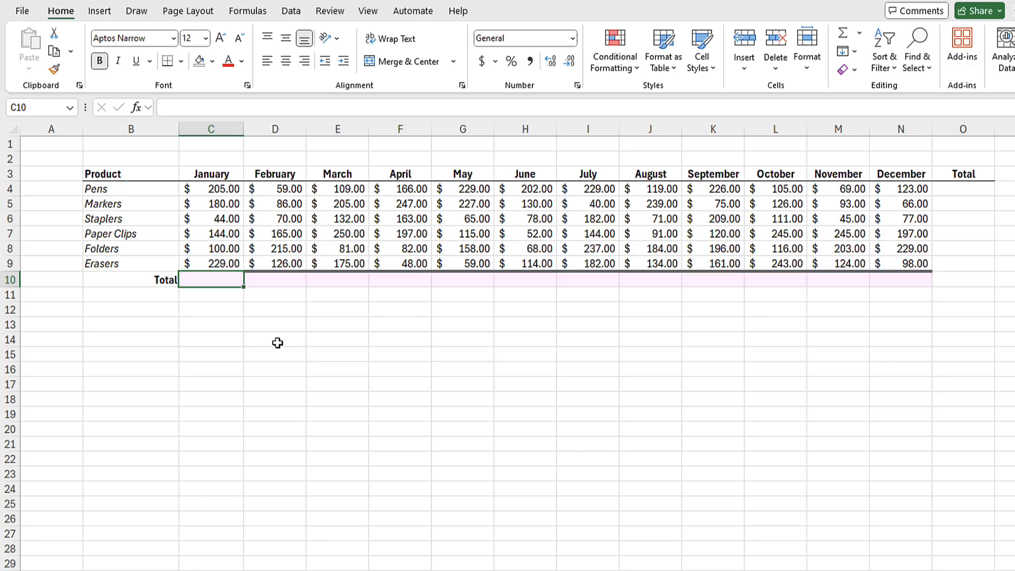
Enter =SUM(C4:C9) in C10 for a $903.00 January total, clear it, and show the Formulas commands
text(=SUM()
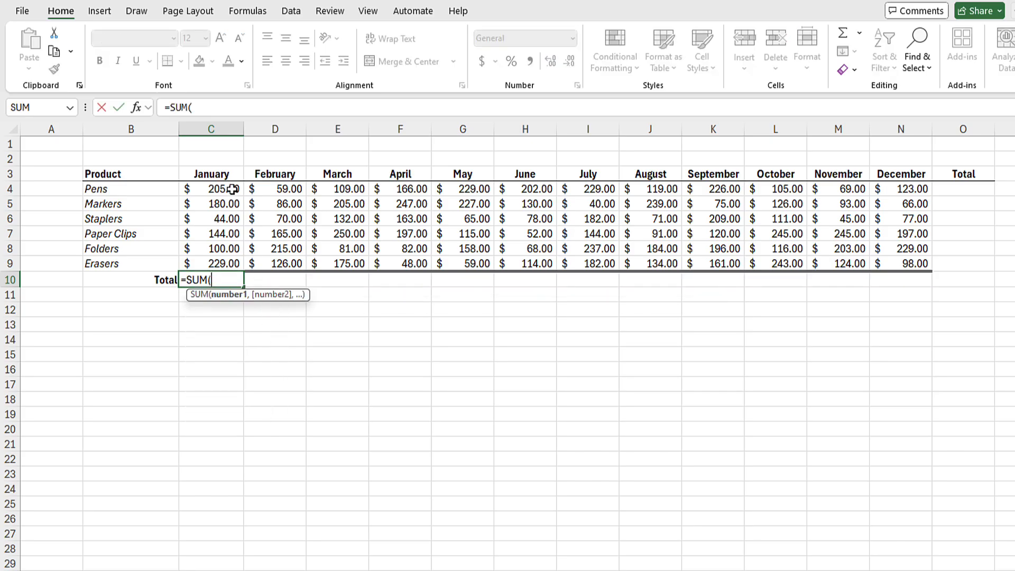
drag(233, 189, 905, 280)
key(Return)
click(221, 282)
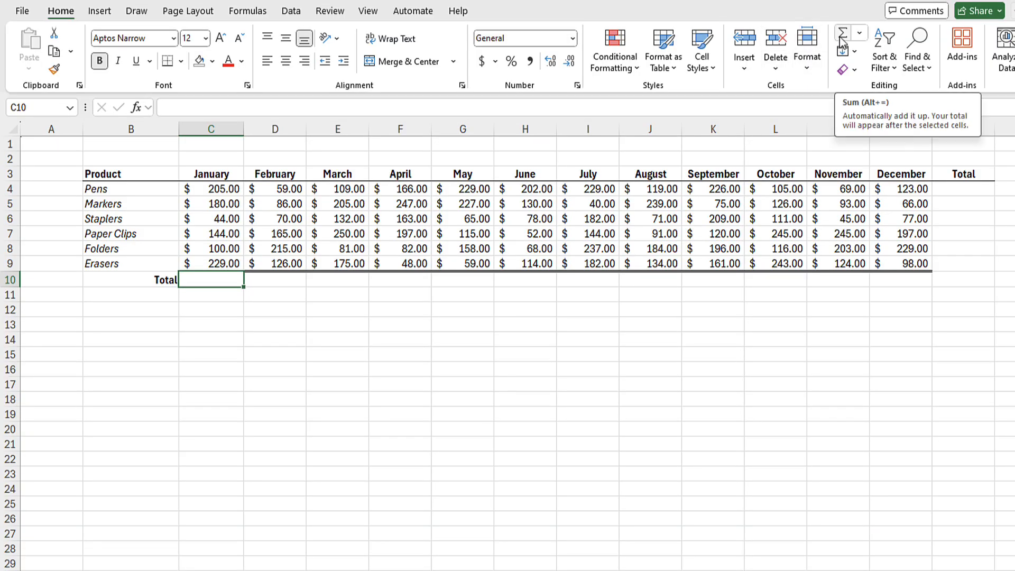
click(233, 12)
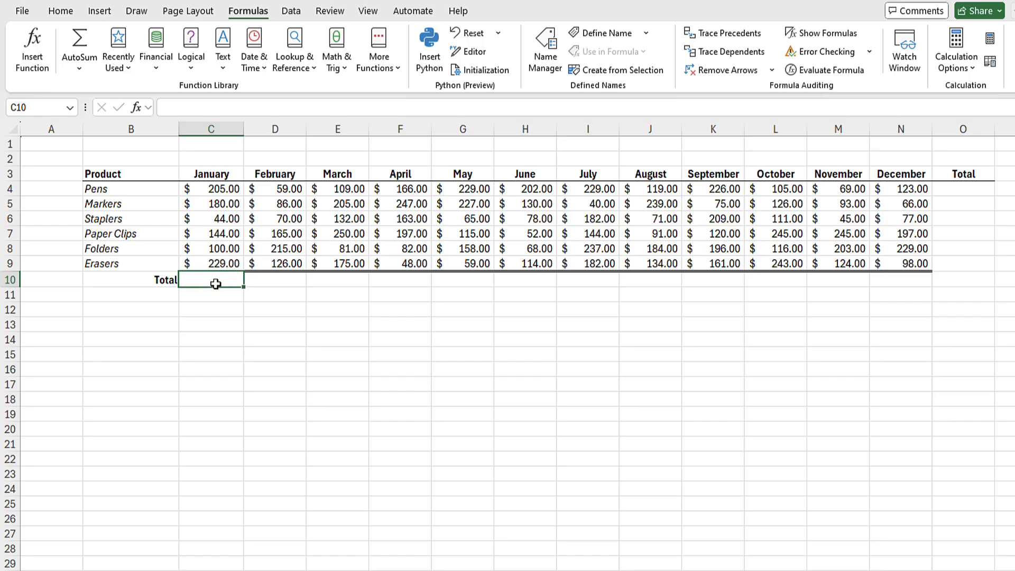
Preview an Alt+= AutoSum of C4:C9 in C10, cancel it, and select C4:N10
key(alt+equal)
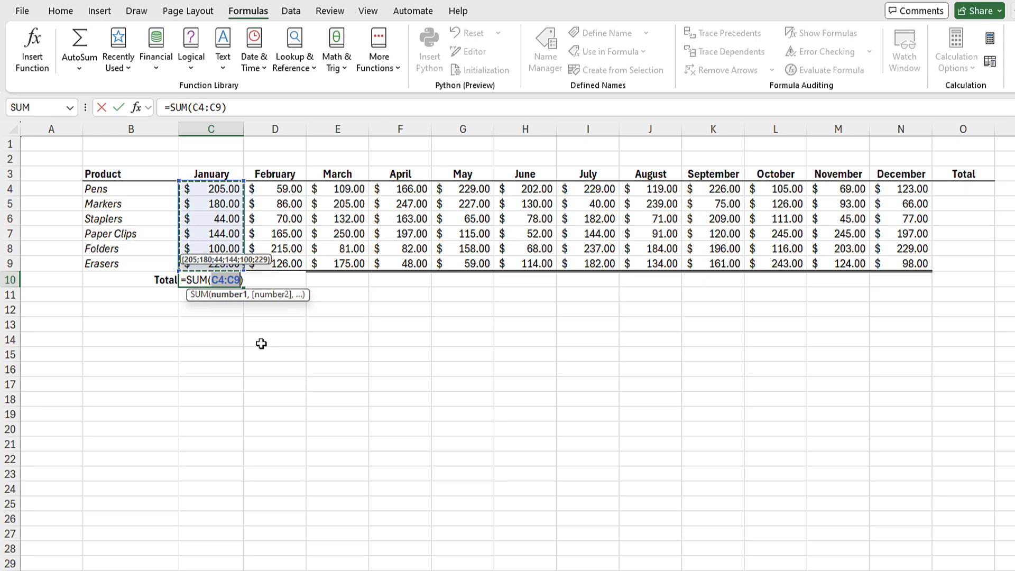
key(Escape)
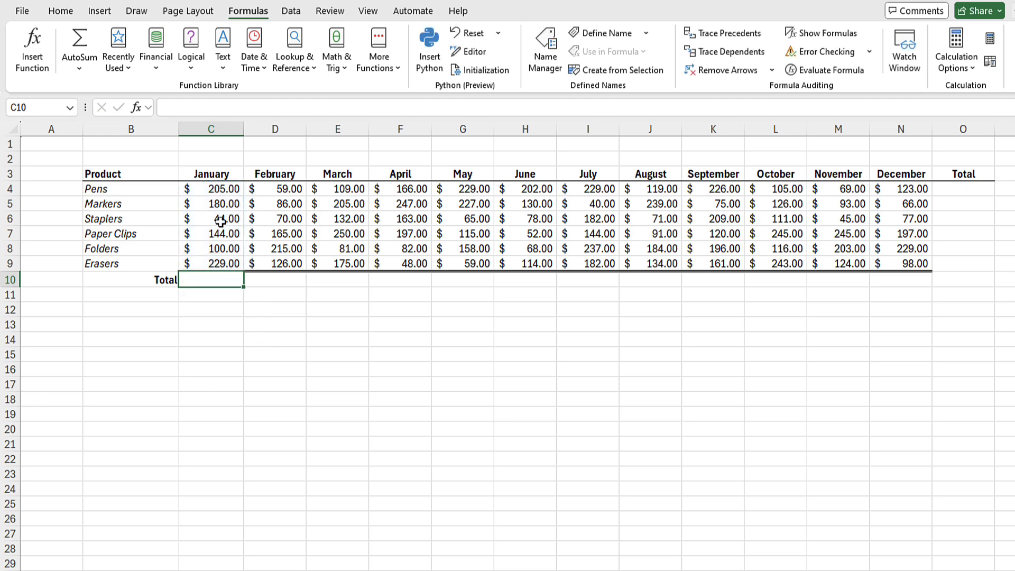
mouse_move(213, 188)
mouse_down()
mouse_move(254, 207)
mouse_move(877, 282)
mouse_up()
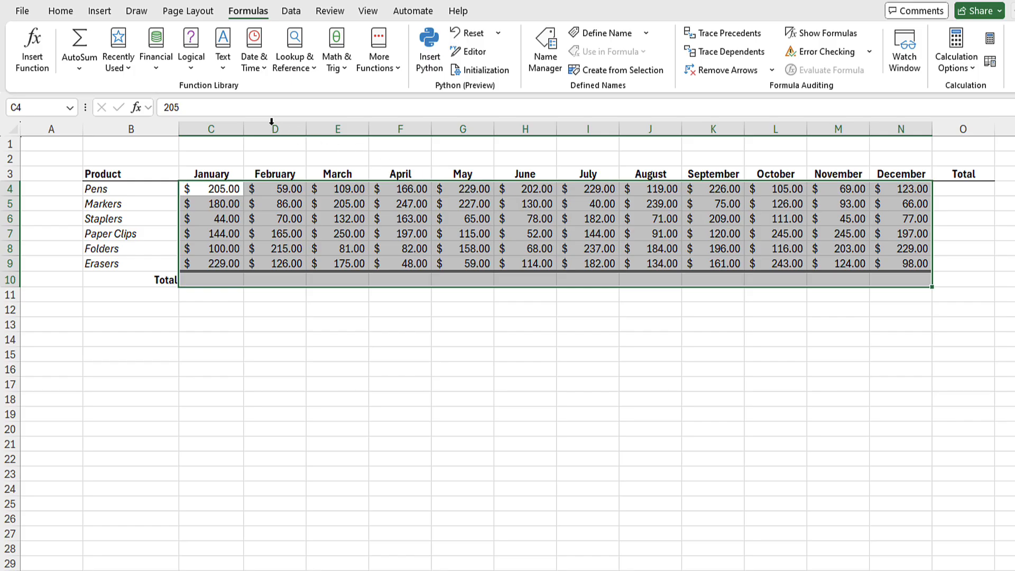
AutoSum each month into row 10, then Alt+= over C4:O10 to add product totals too
click(72, 11)
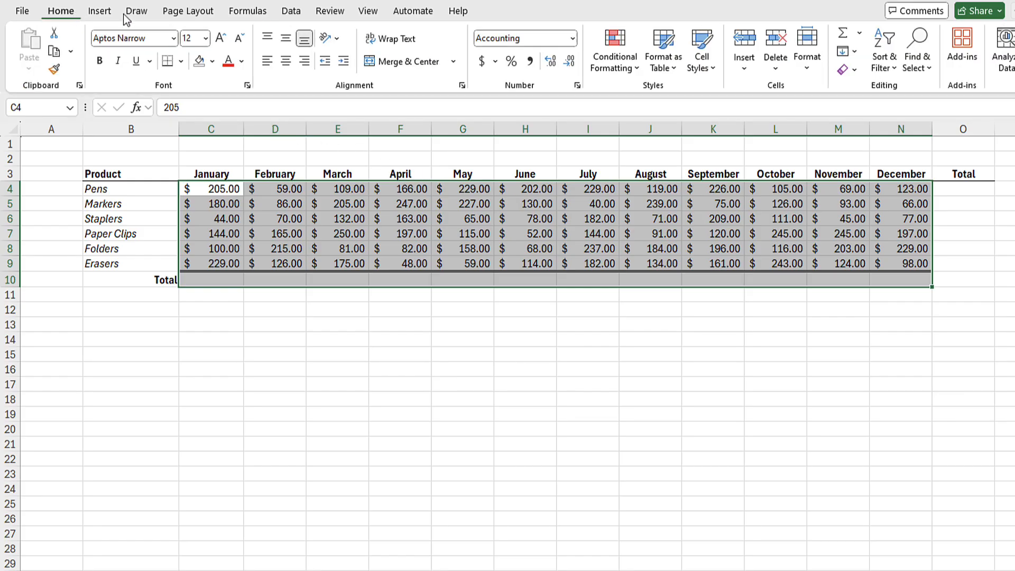
click(842, 35)
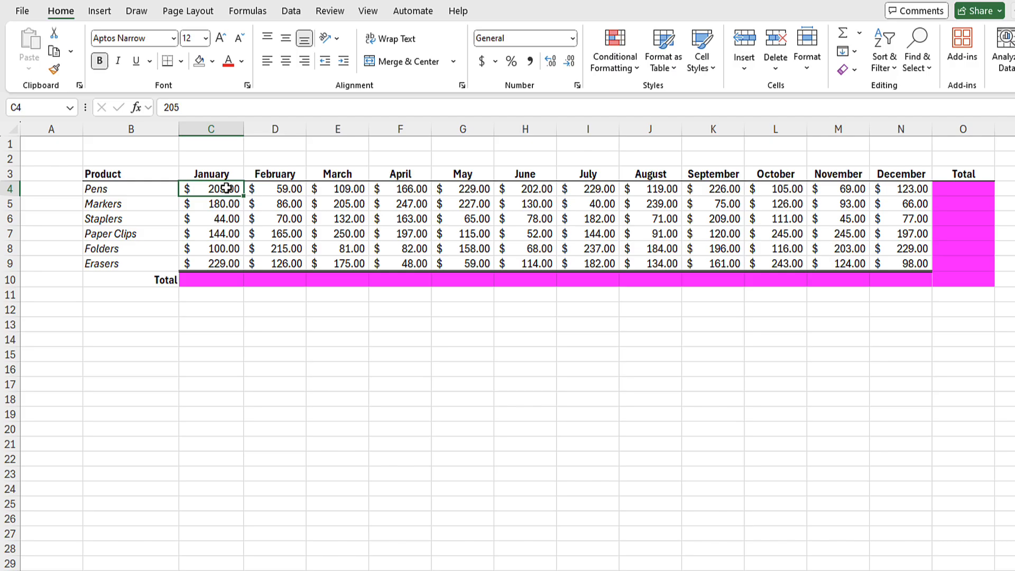
mouse_move(226, 188)
mouse_down()
mouse_move(845, 220)
mouse_move(940, 248)
mouse_move(953, 274)
mouse_up()
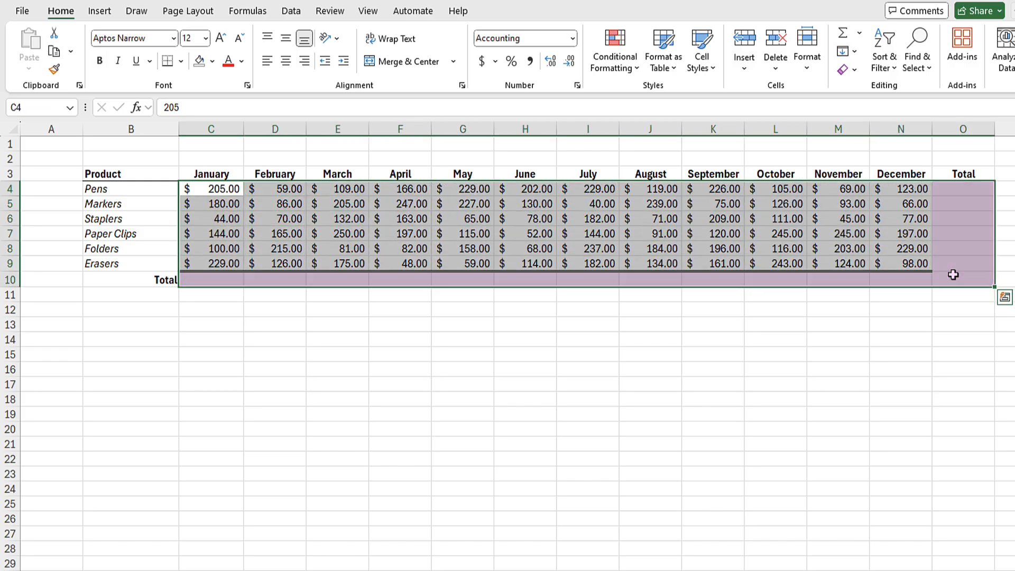
key(alt+equal)
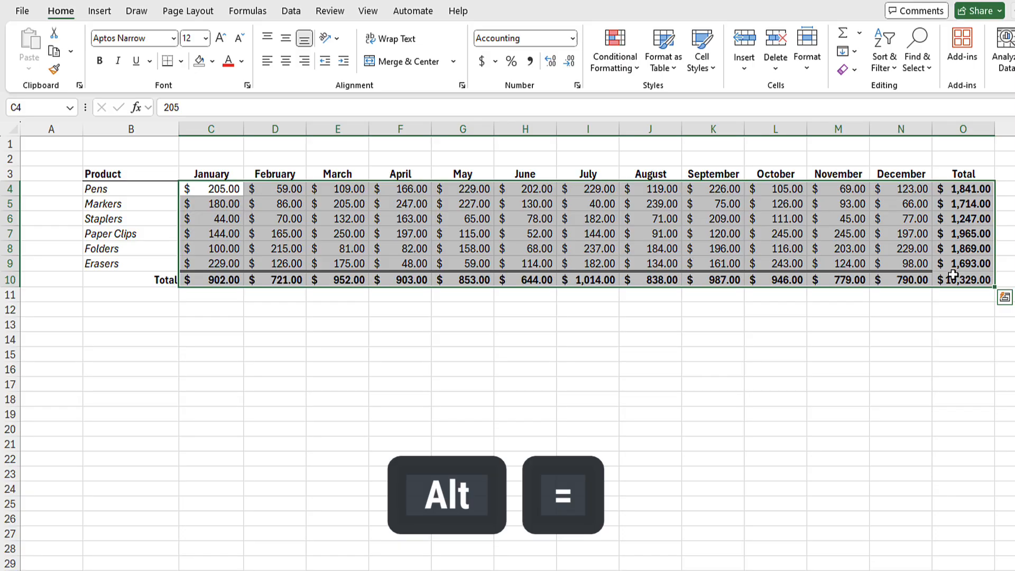
click(220, 297)
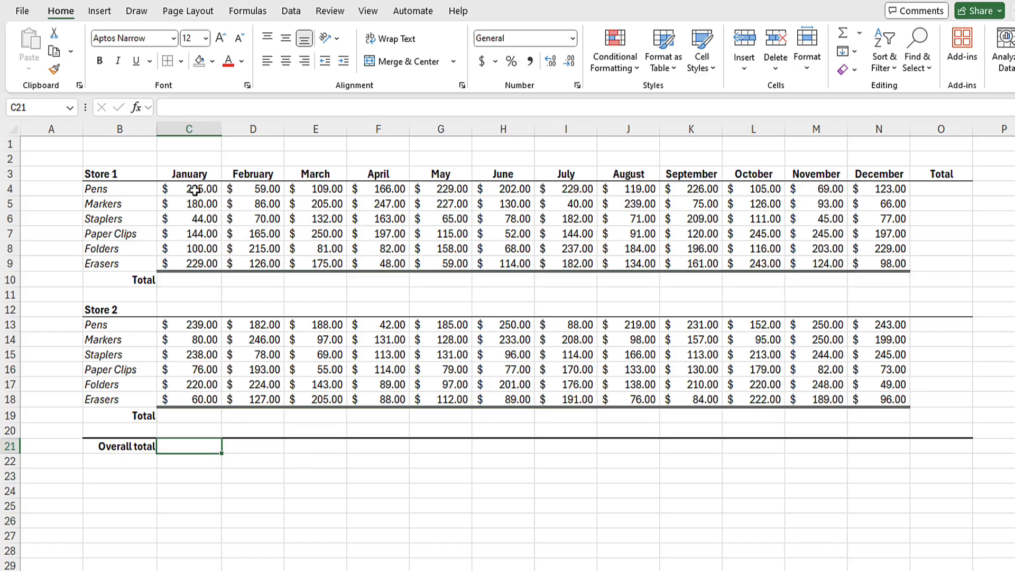
Select both stores' figures with their Total rows and Alt+= to total every month
drag(194, 191, 886, 280)
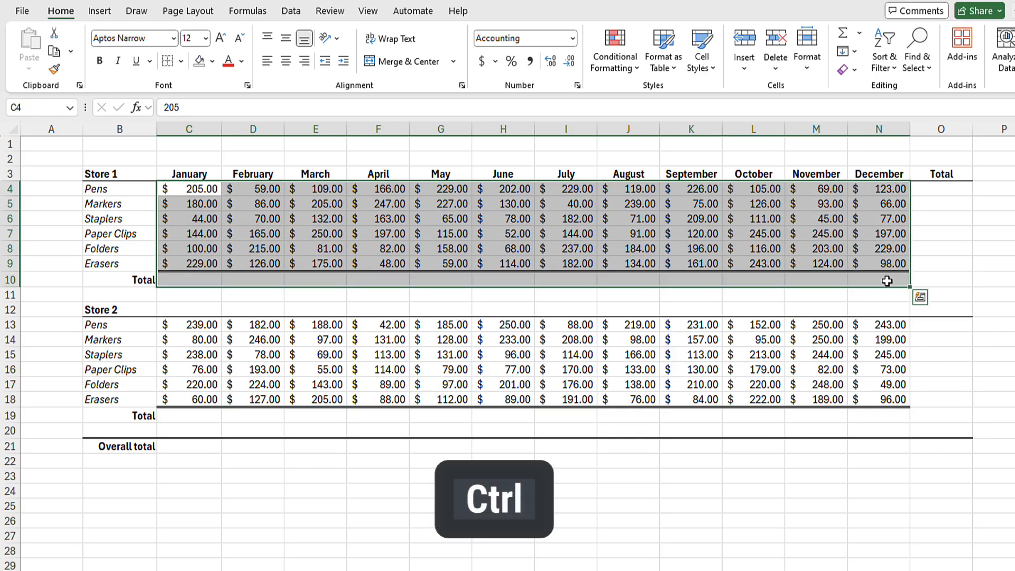
drag(198, 325, 895, 408)
key(alt+equal)
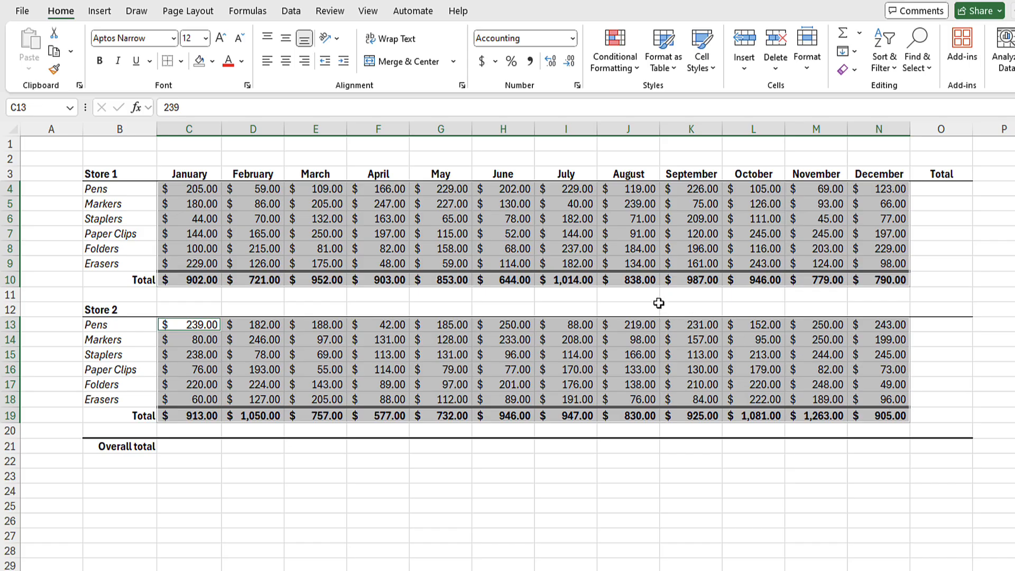
click(197, 189)
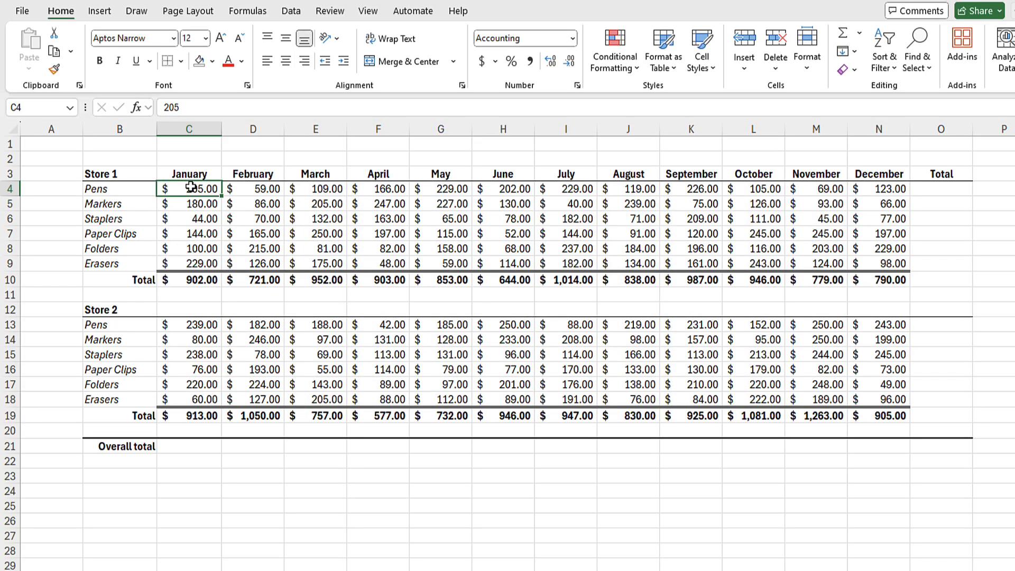
AutoSum C4:O21 for product and overall totals reaching $21,255.00, then check C10 plus C19
drag(190, 187, 960, 445)
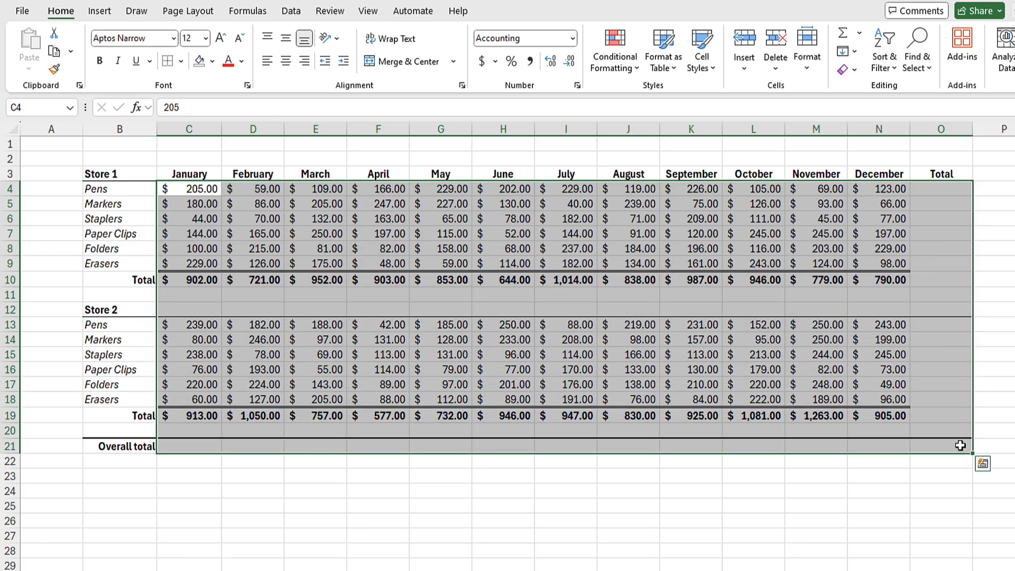
key(alt+equal)
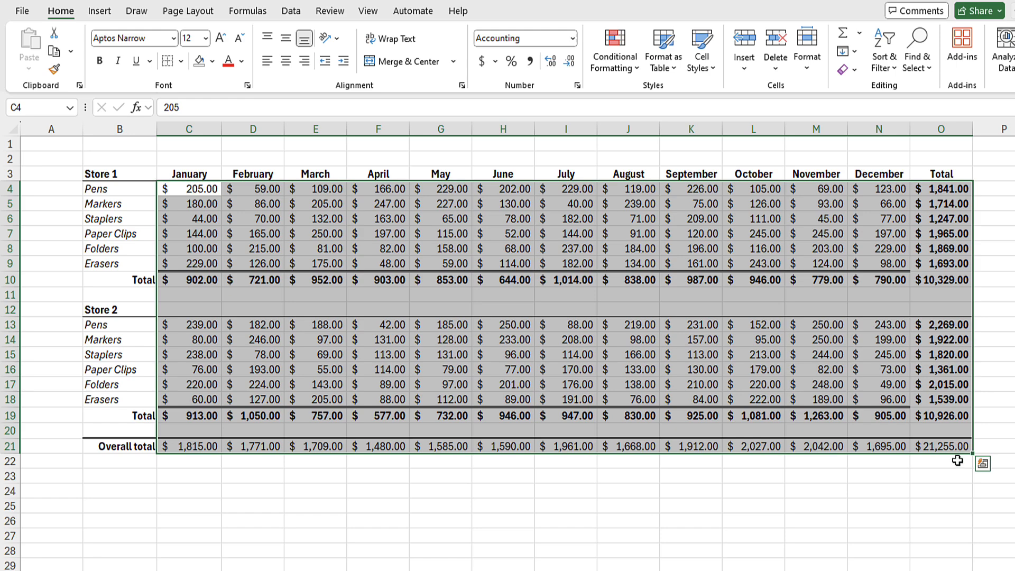
click(952, 462)
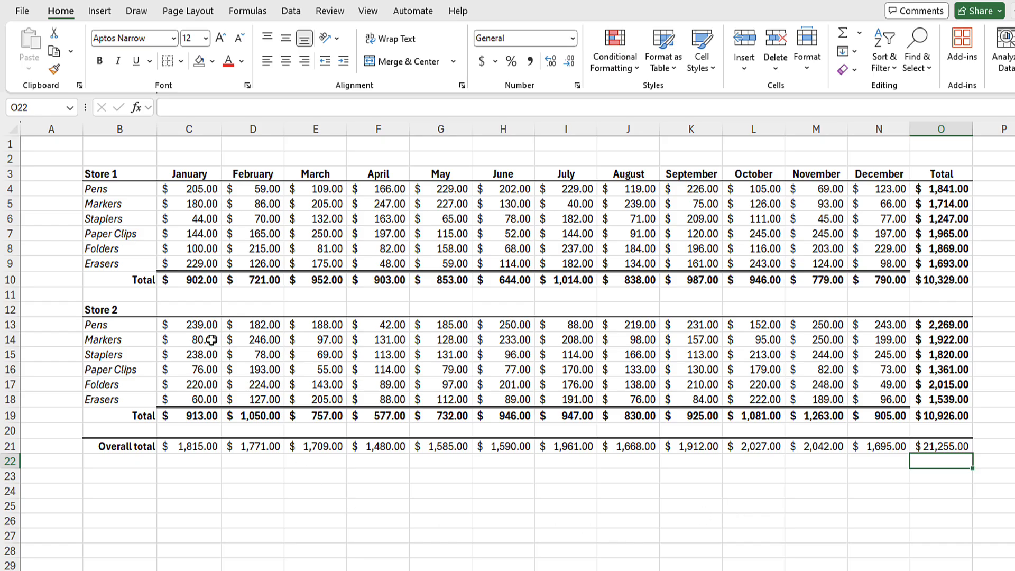
click(195, 281)
ctrl+click(203, 415)
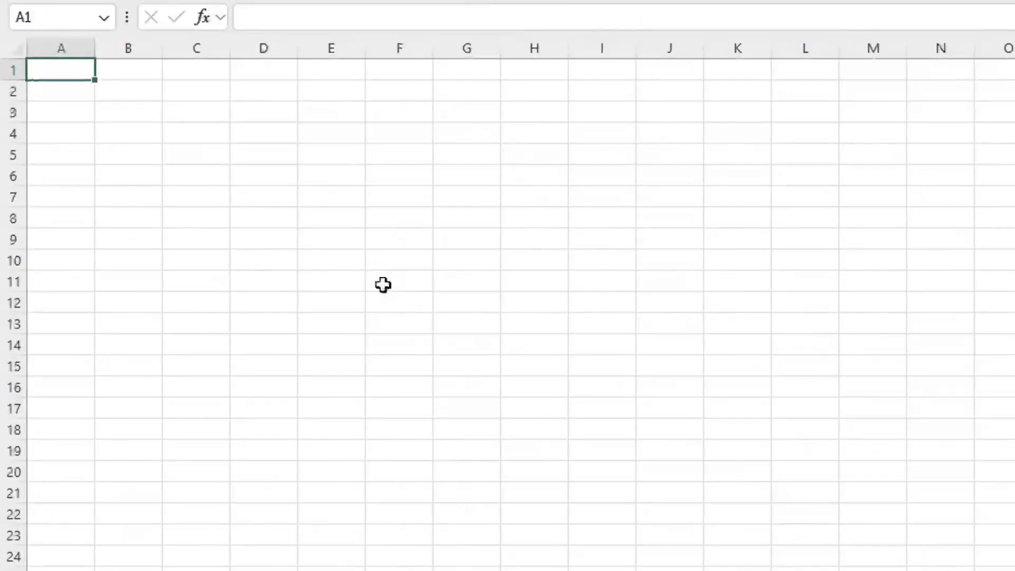
Enter 1 in A1:A3 and an AutoSum subtotal of 3 in A4
text(1)
key(Return)
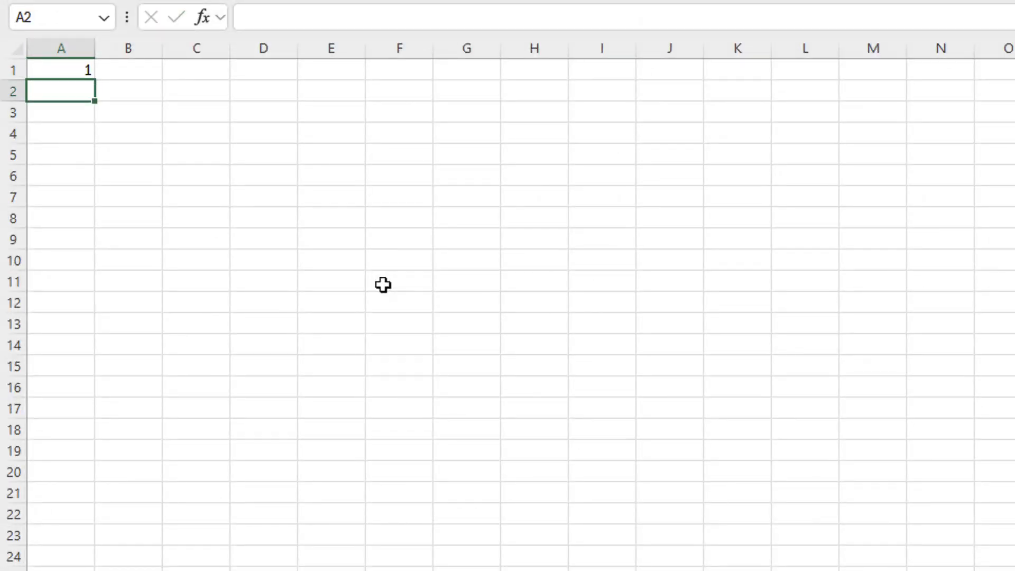
text(1)
key(Return)
text(1)
key(Return)
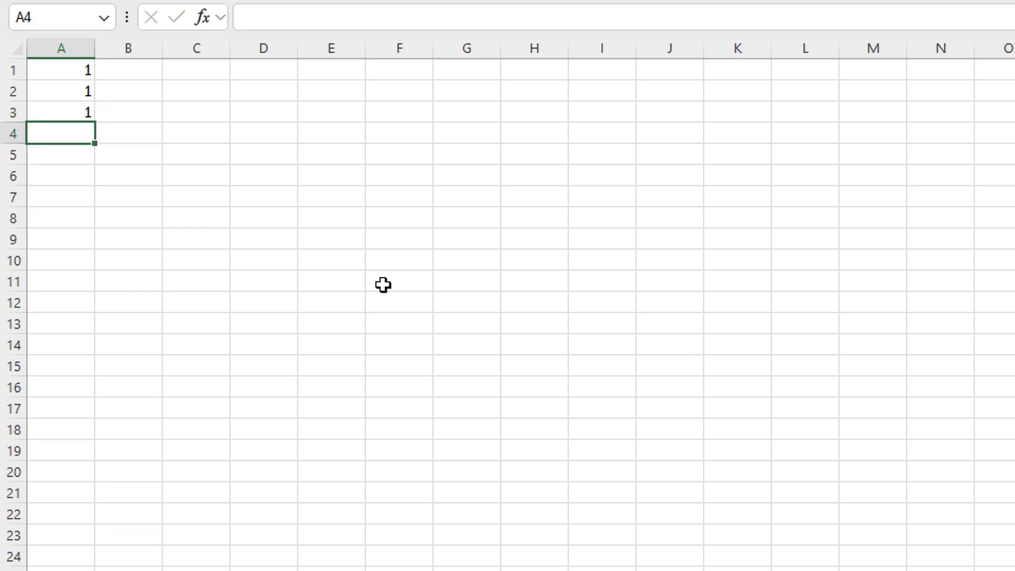
key(alt+equal)
key(Return)
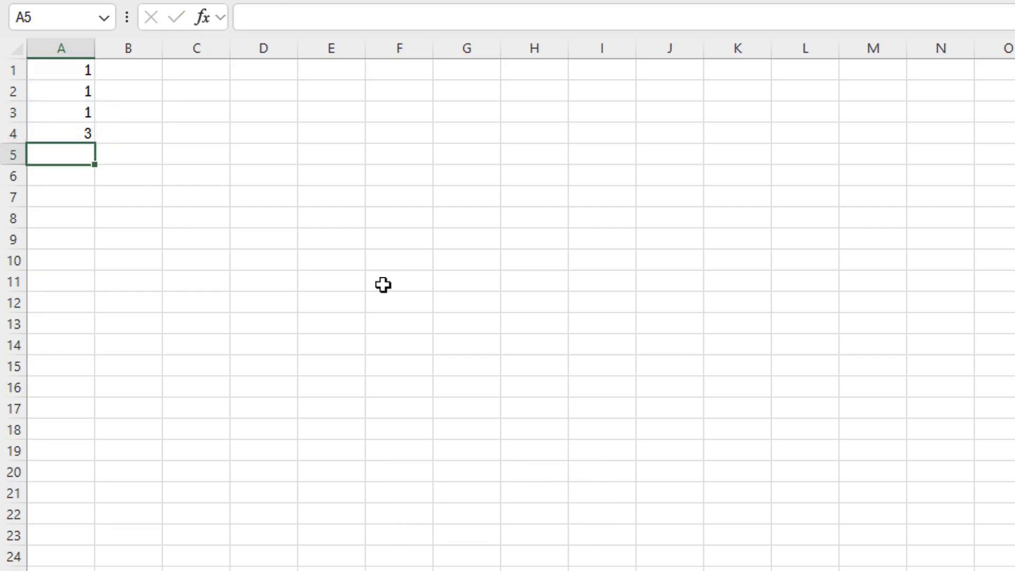
Enter 2 in A5:A7 with an AutoSum subtotal of 6 in A8, then AutoSum the subtotals
text(2)
key(Return)
text(2)
key(Return)
text(2)
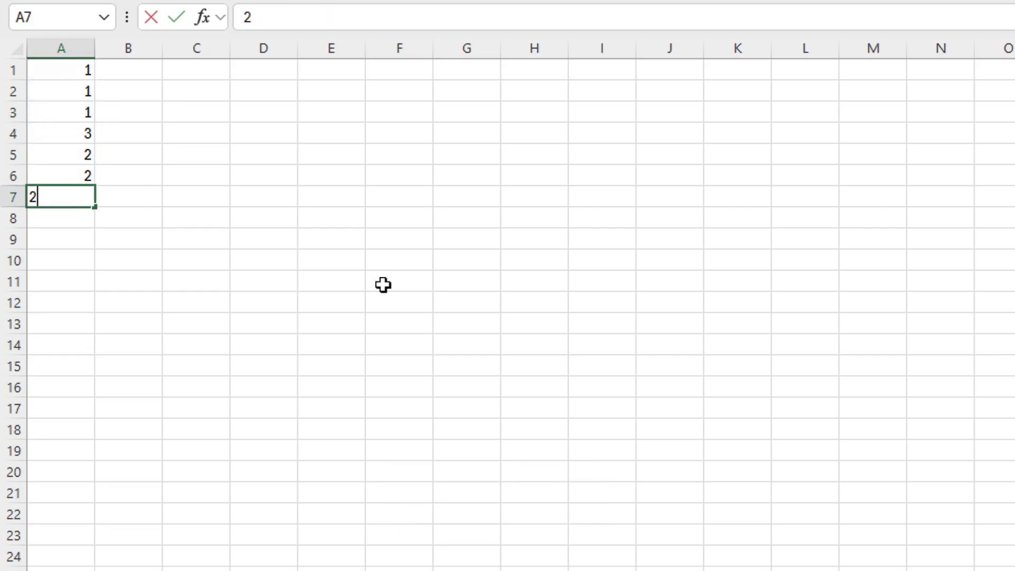
key(Return)
key(alt+equal)
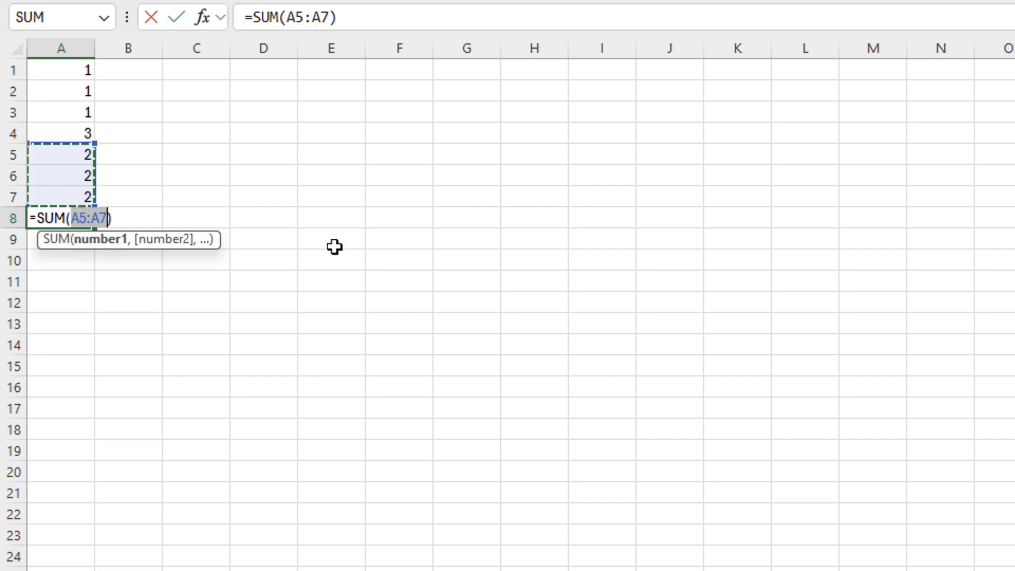
key(Return)
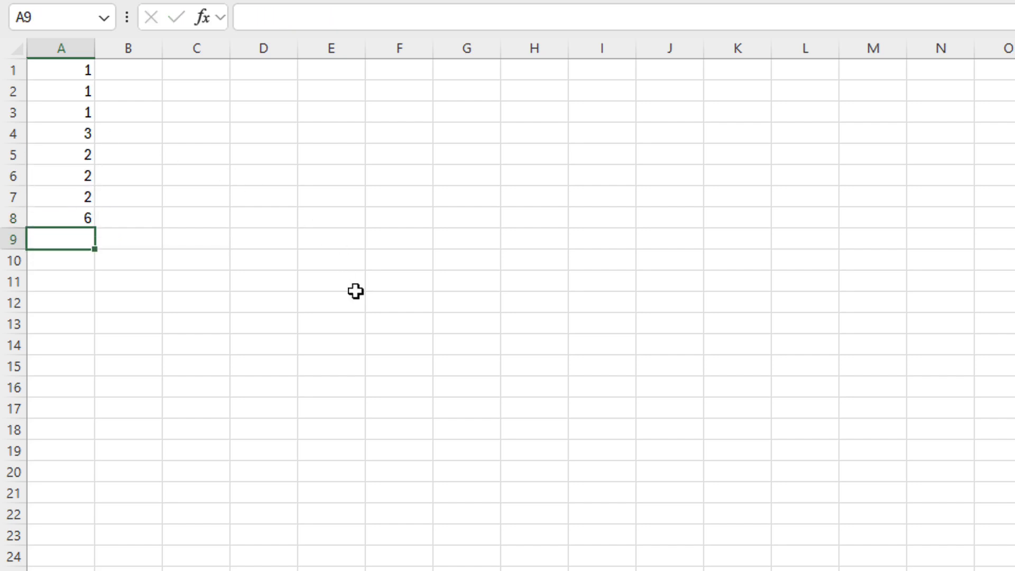
key(alt+equal)
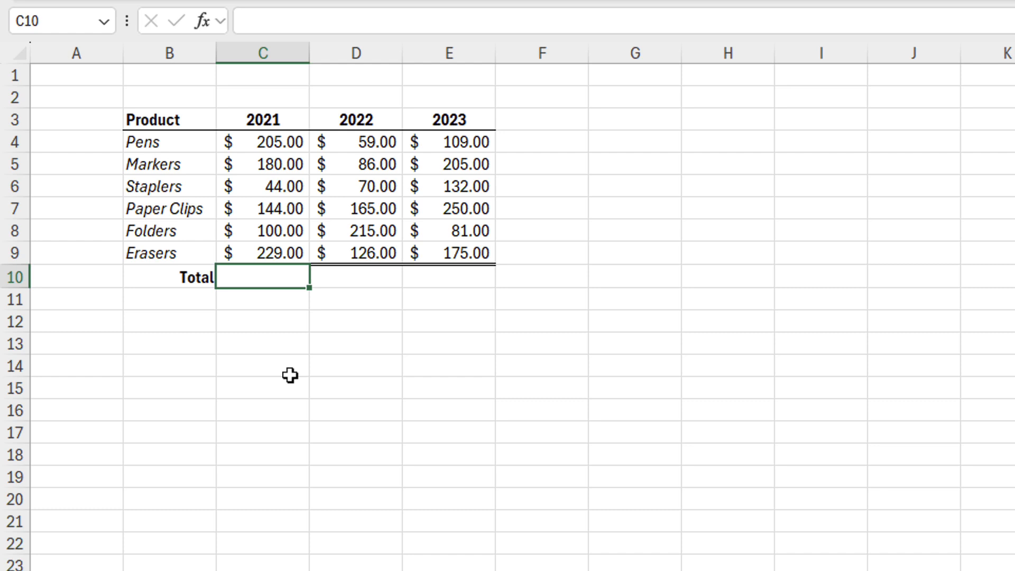
Cancel the AutoSum that included the header, then rename the 2021 header to '2021 year'
key(alt+equal)
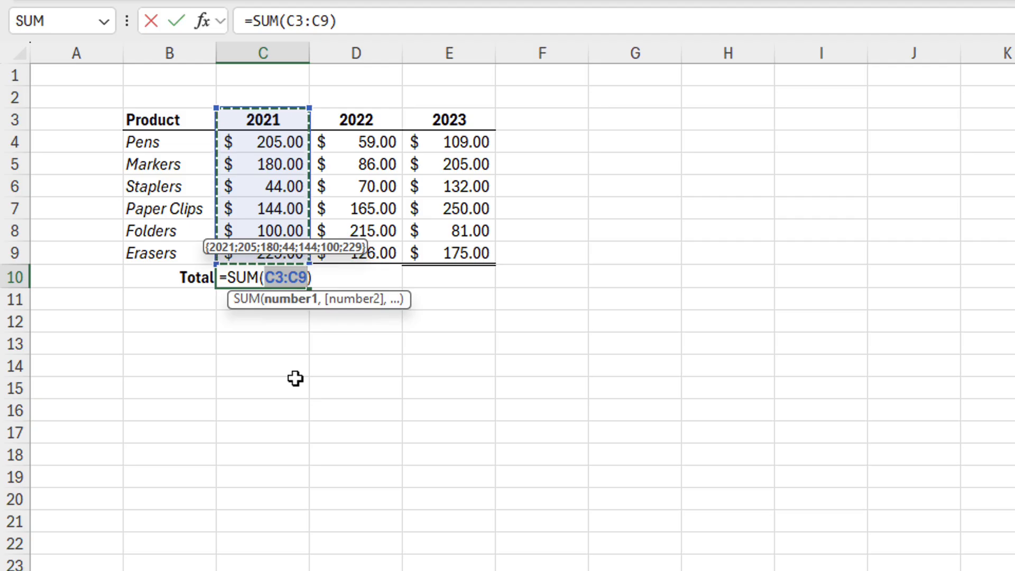
key(Escape)
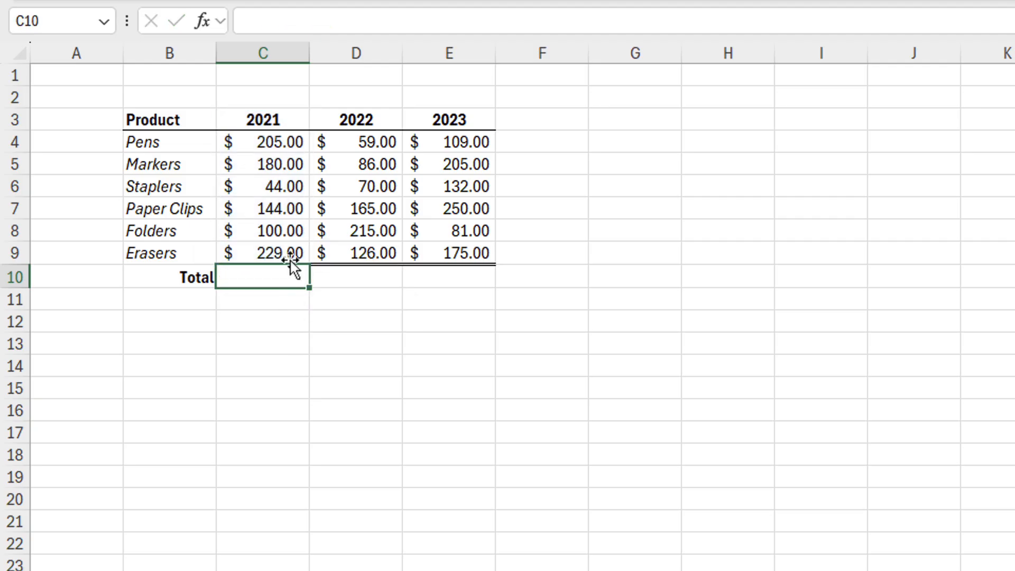
click(285, 121)
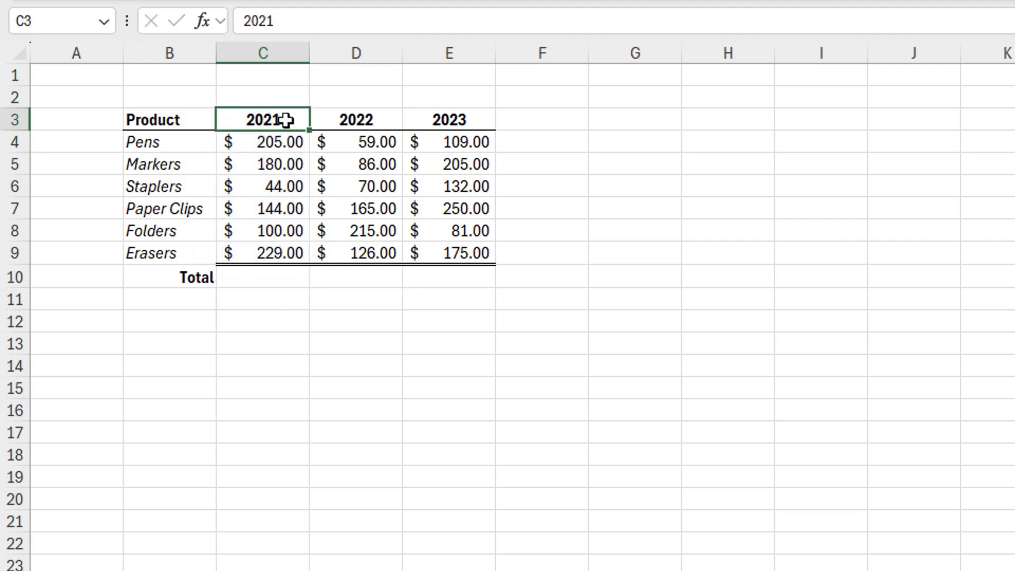
click(305, 12)
text(year)
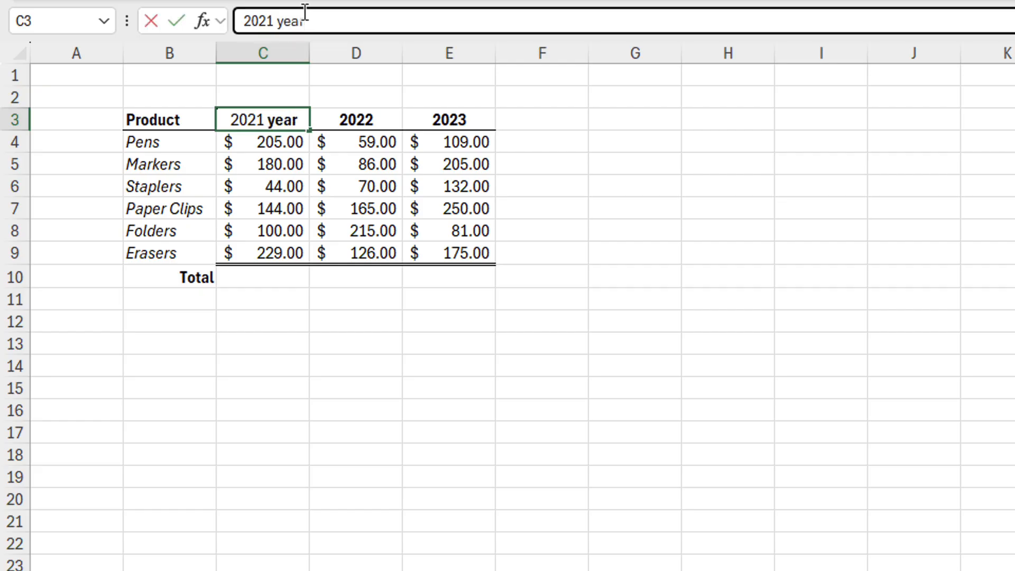
key(Return)
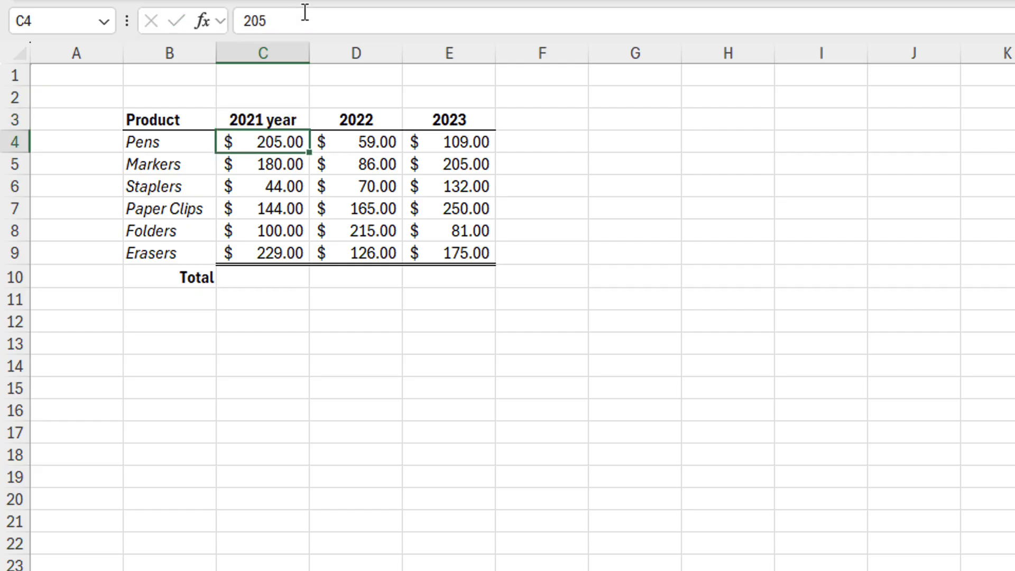
Store the 2022 header as text by adding a leading apostrophe
click(346, 125)
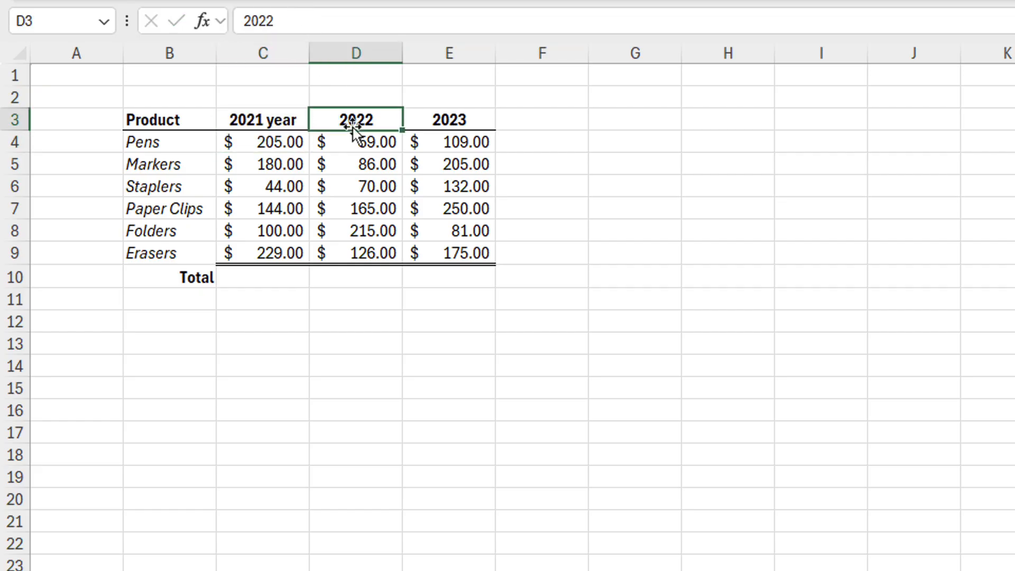
click(241, 21)
text(')
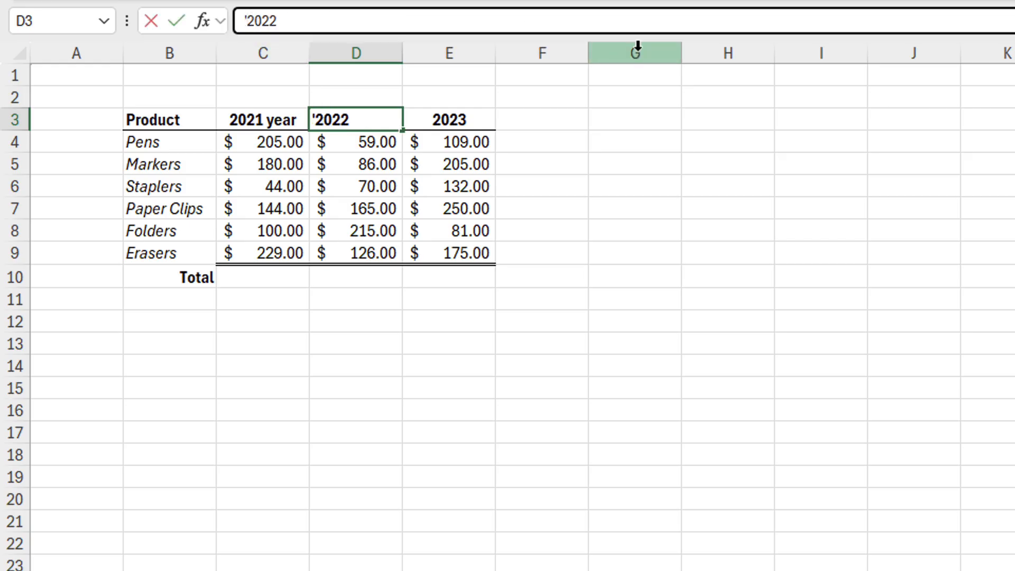
key(Return)
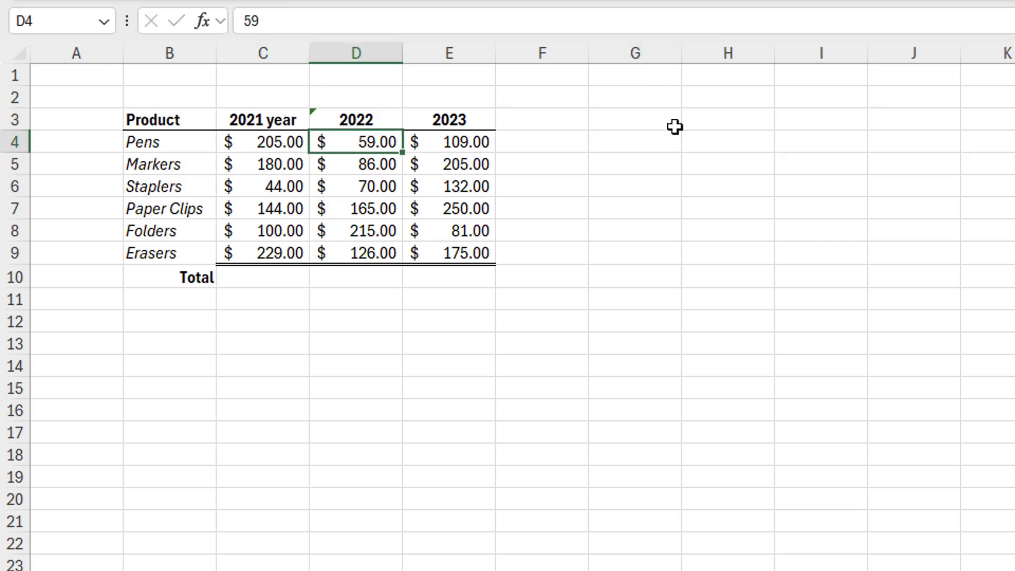
AutoSum the 2022 column in its Total cell, giving $721.00
click(363, 272)
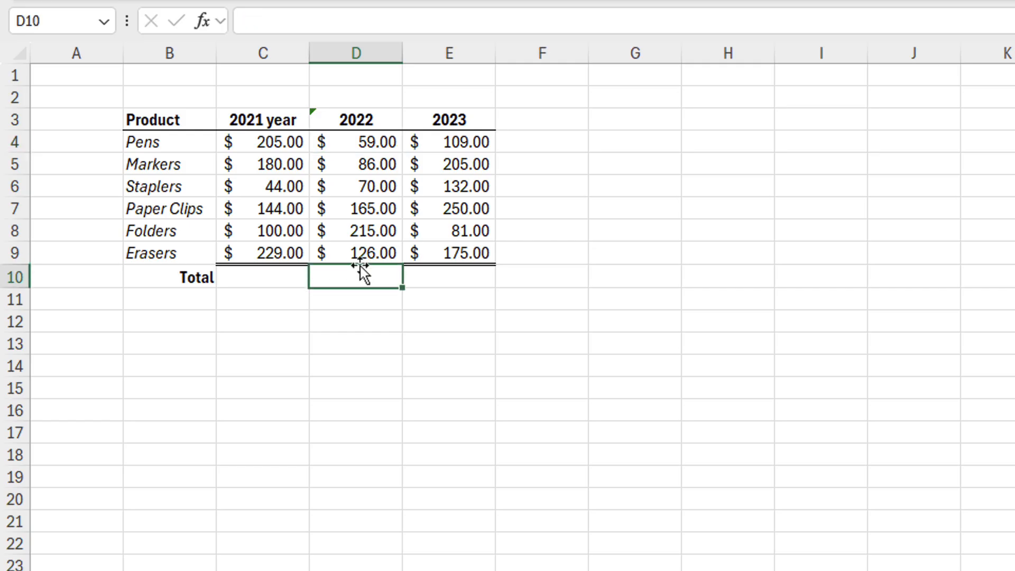
key(alt+equal)
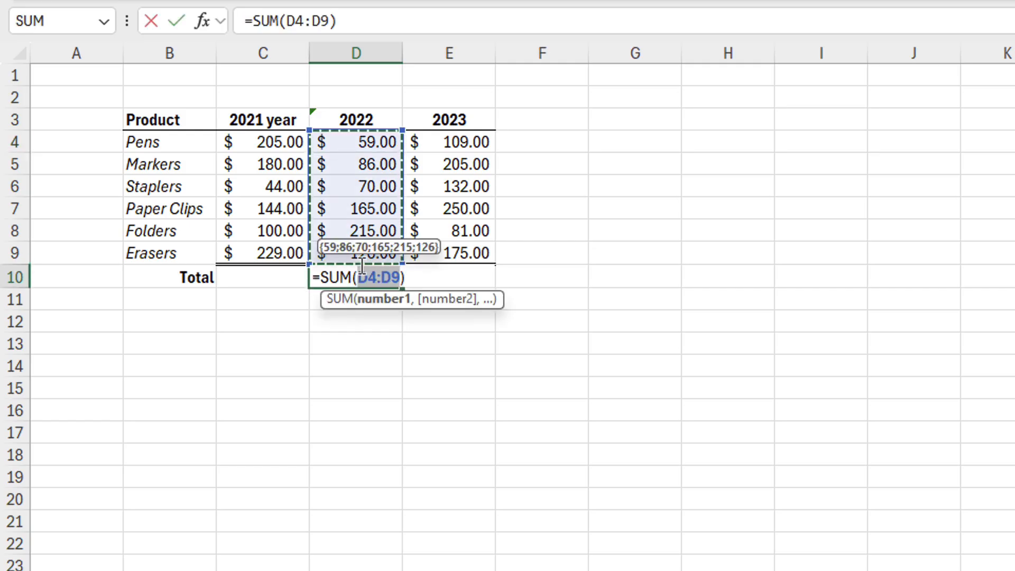
key(Return)
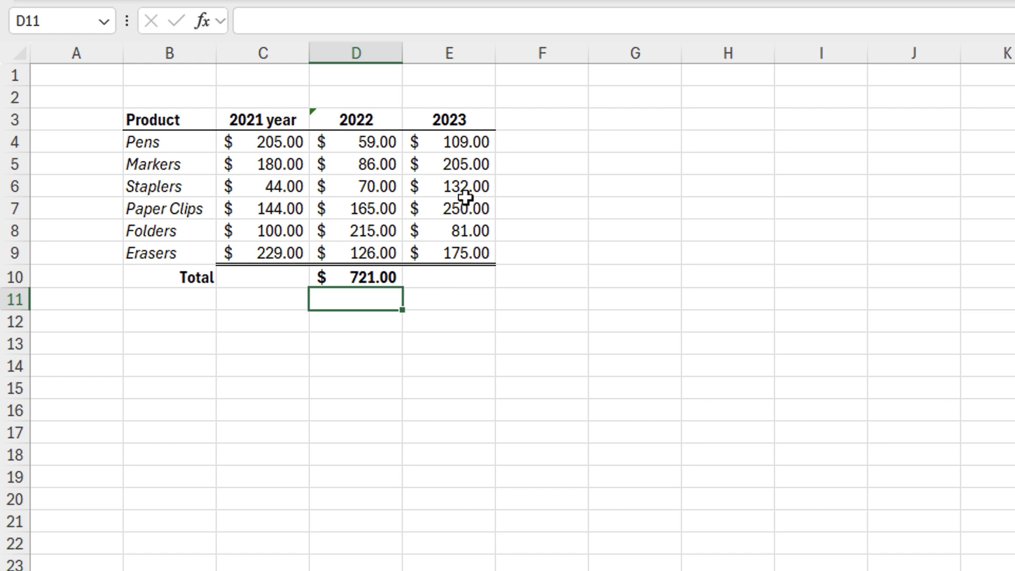
Replace the Markers and Paper Clips 2023 values with 'no data'
click(469, 164)
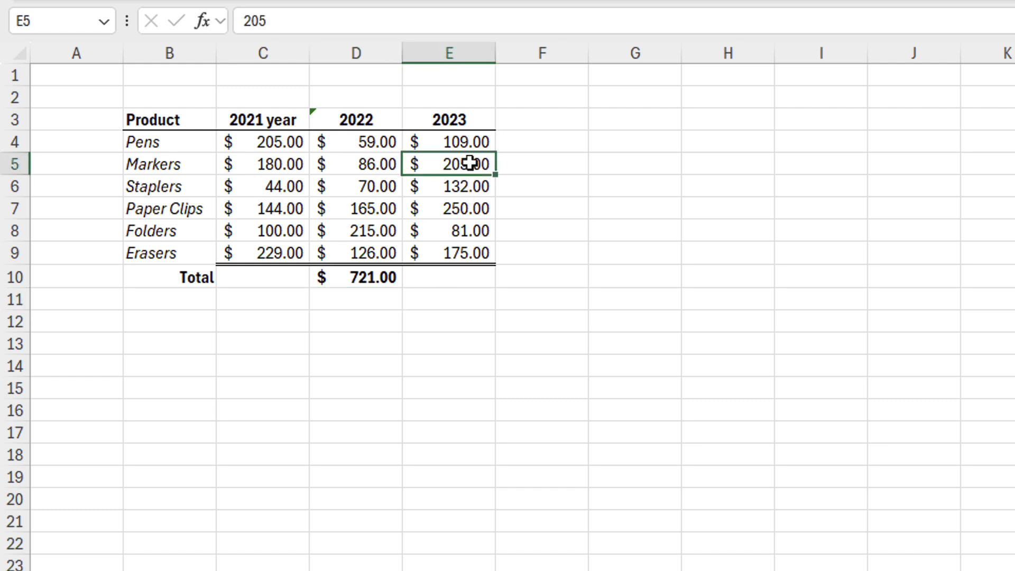
text(no data)
key(Return)
key(Return)
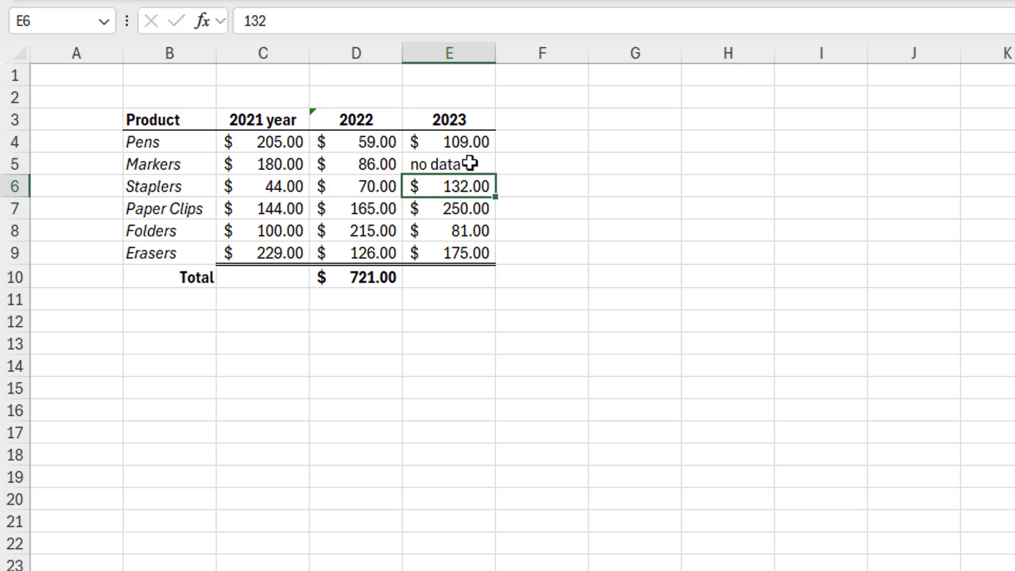
text(no data)
key(Return)
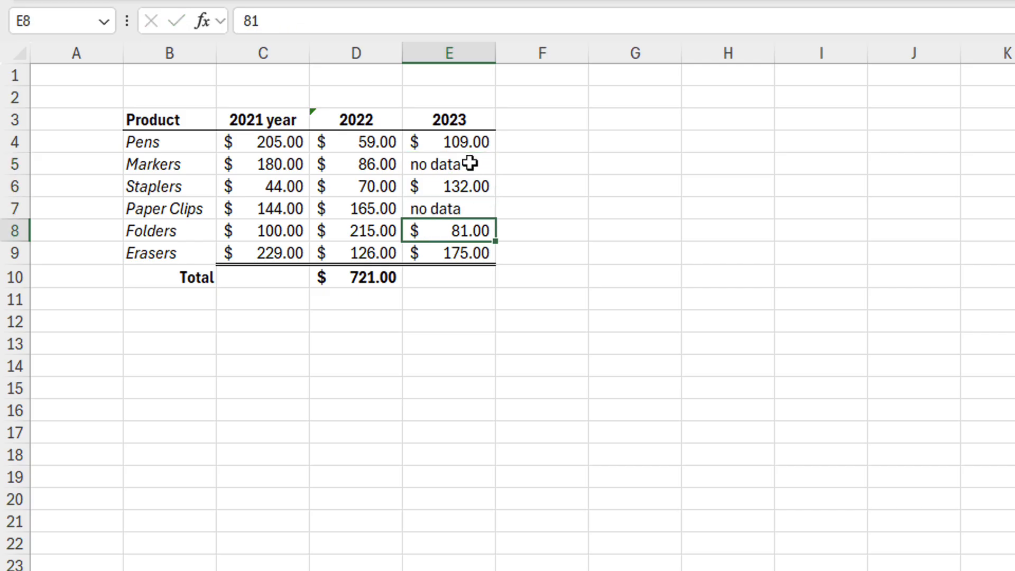
Enter =SUM(E4:E9) in E10 for the 2023 total of 497.00 and check the formula
click(450, 279)
text(=sum)
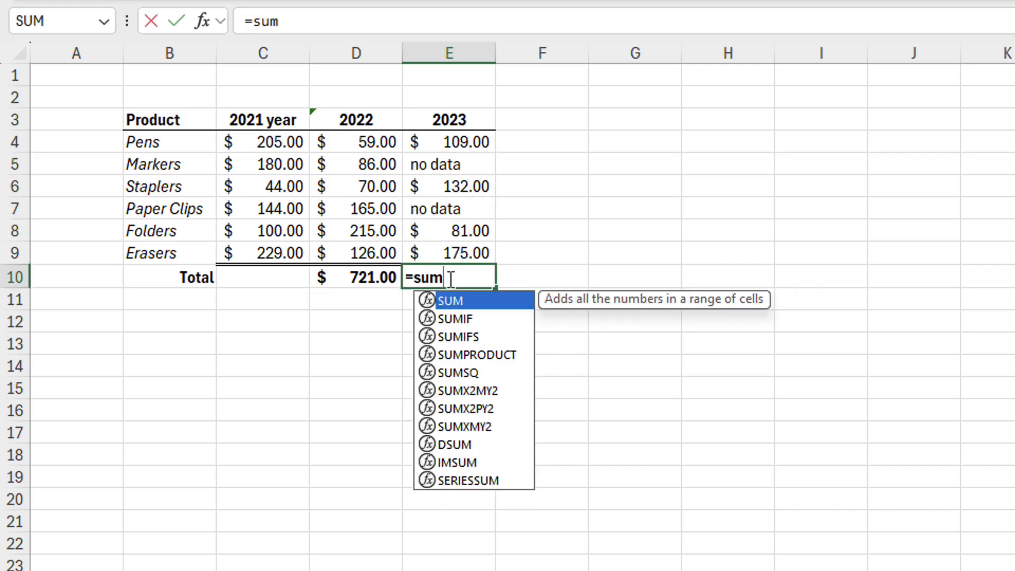
key(Tab)
drag(465, 140, 471, 247)
key(Return)
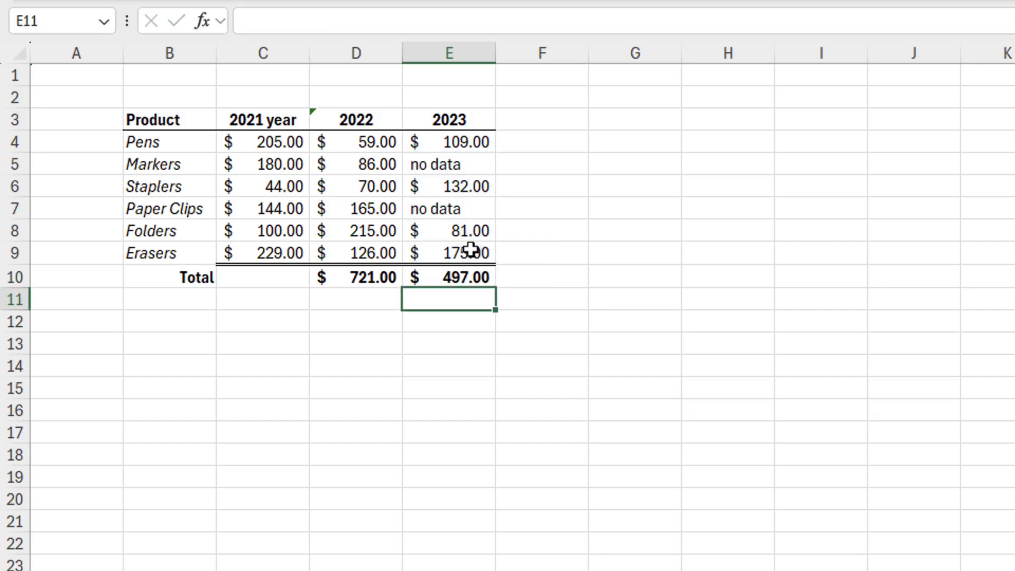
click(470, 282)
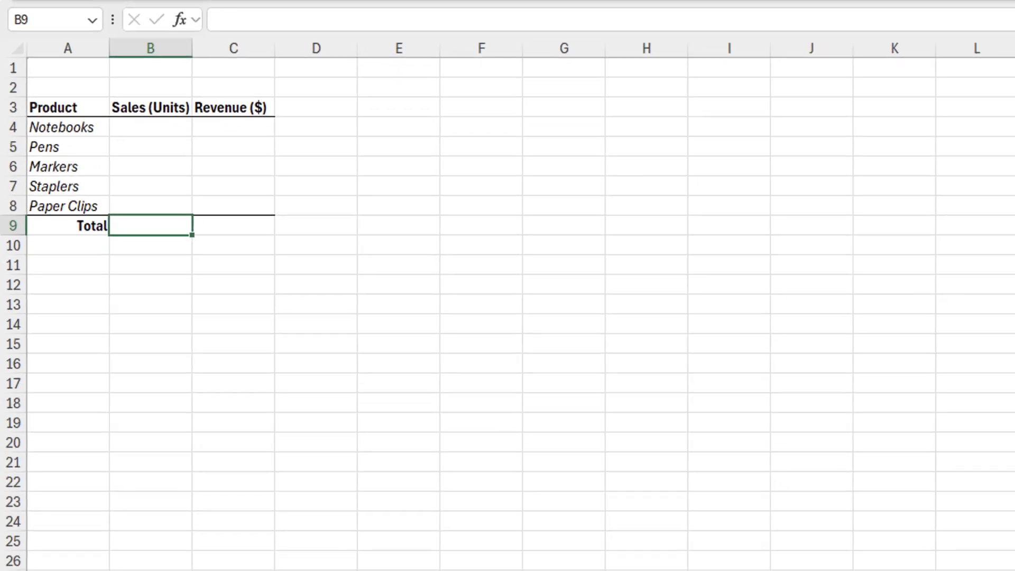
Browse the Jan, Feb and Mar sheets in turn, then go back to Summary
click(162, 541)
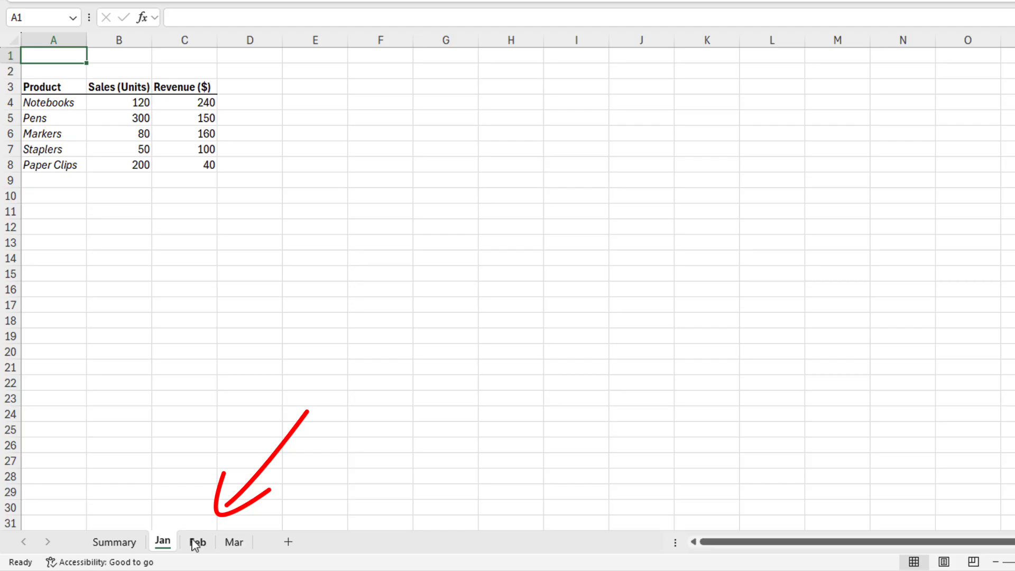
click(196, 543)
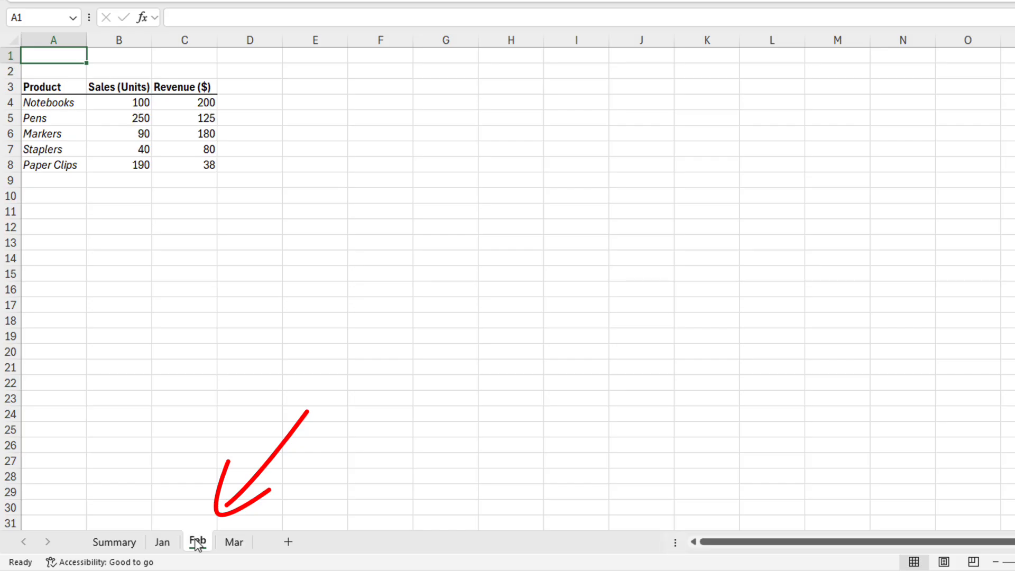
click(233, 542)
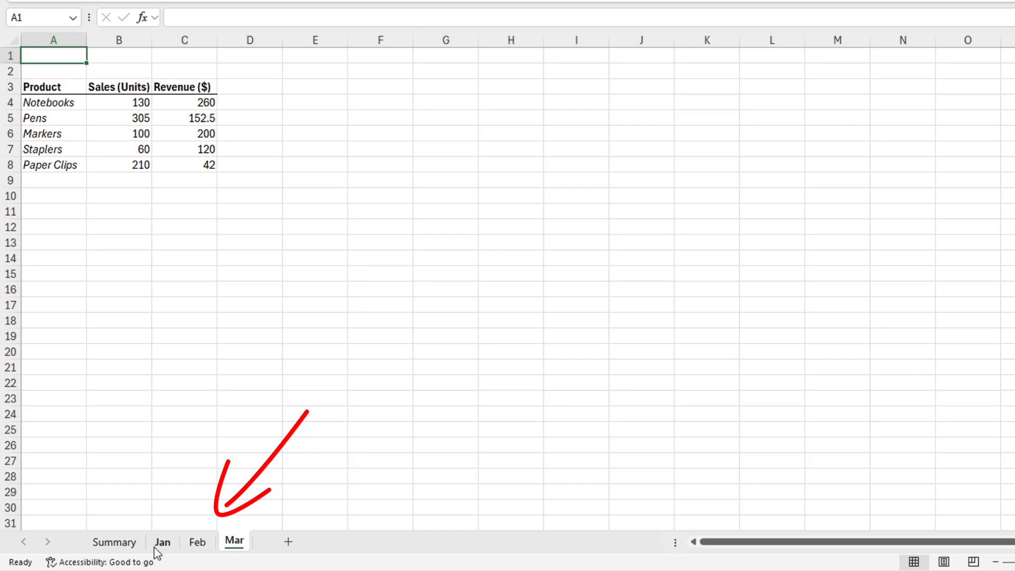
click(122, 543)
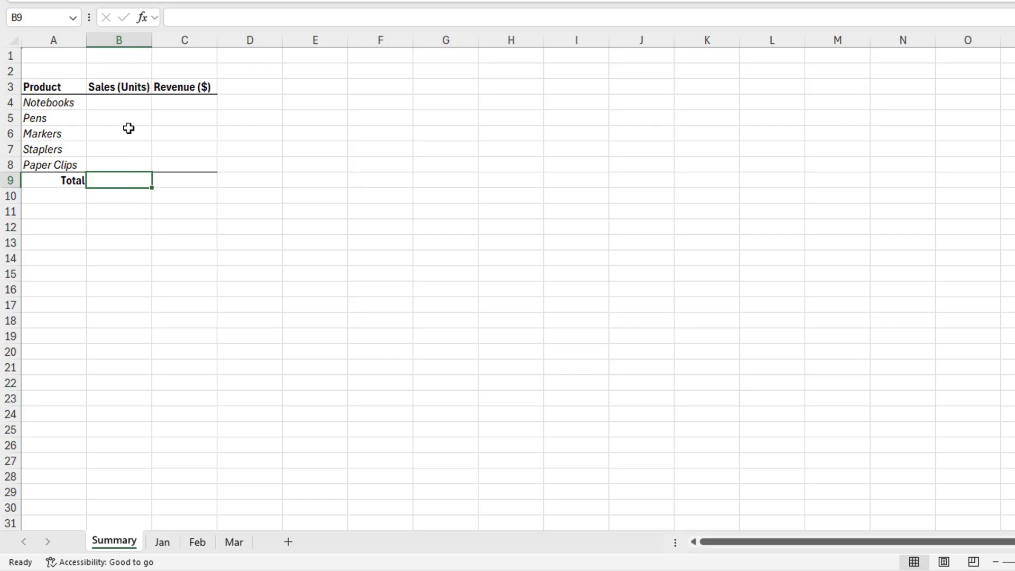
click(123, 106)
text(=SUM()
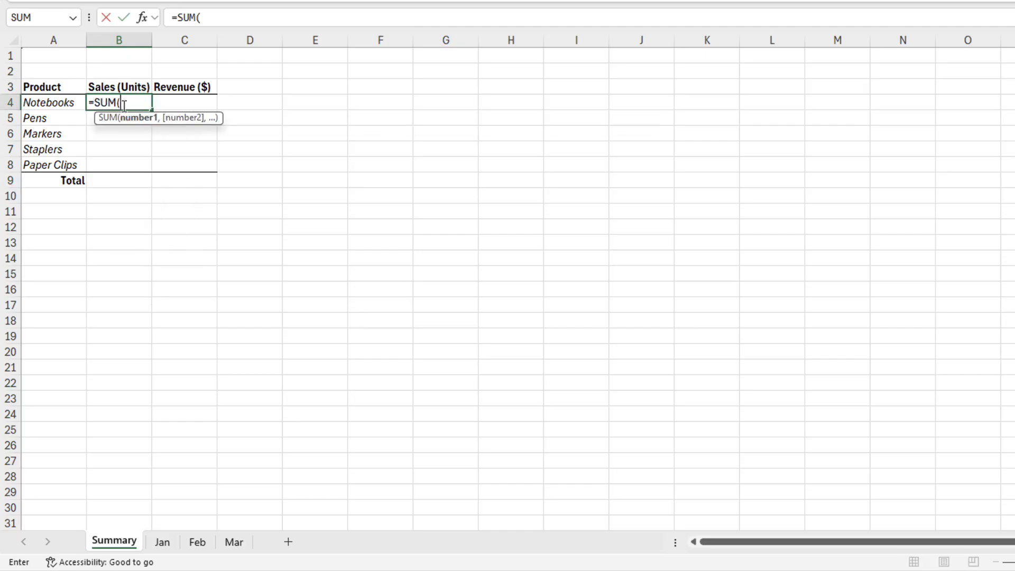
click(168, 546)
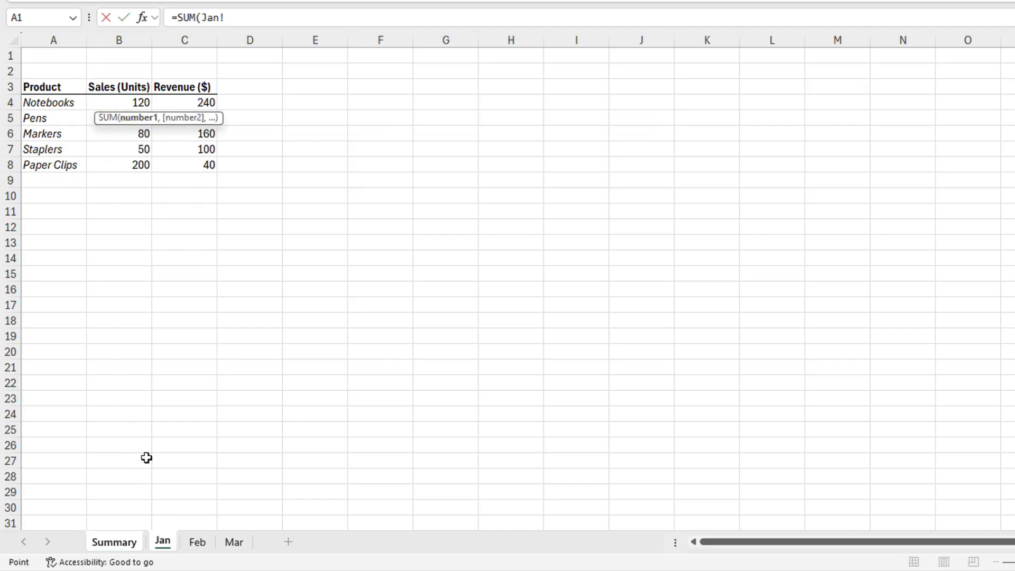
click(138, 101)
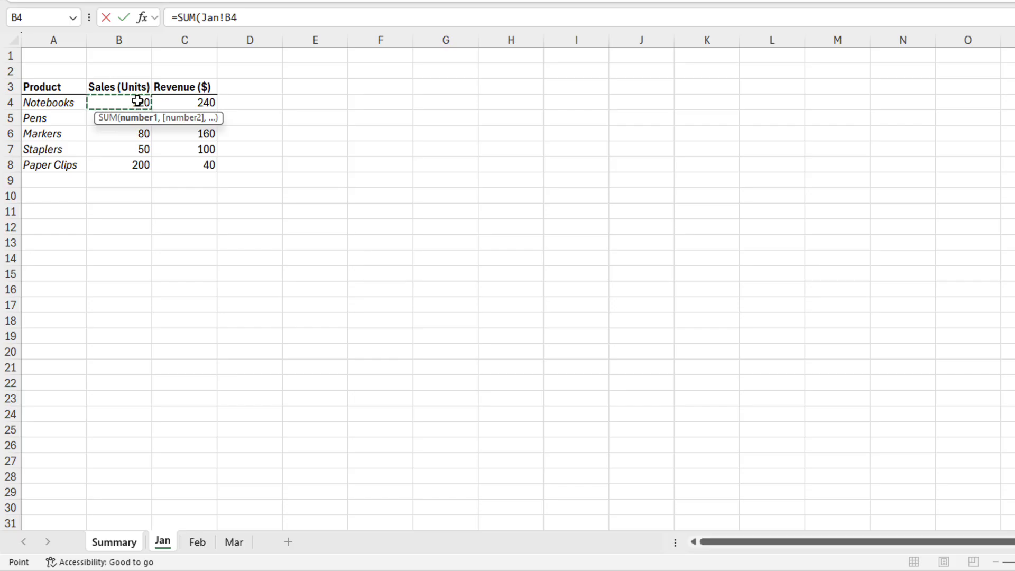
key(shift)
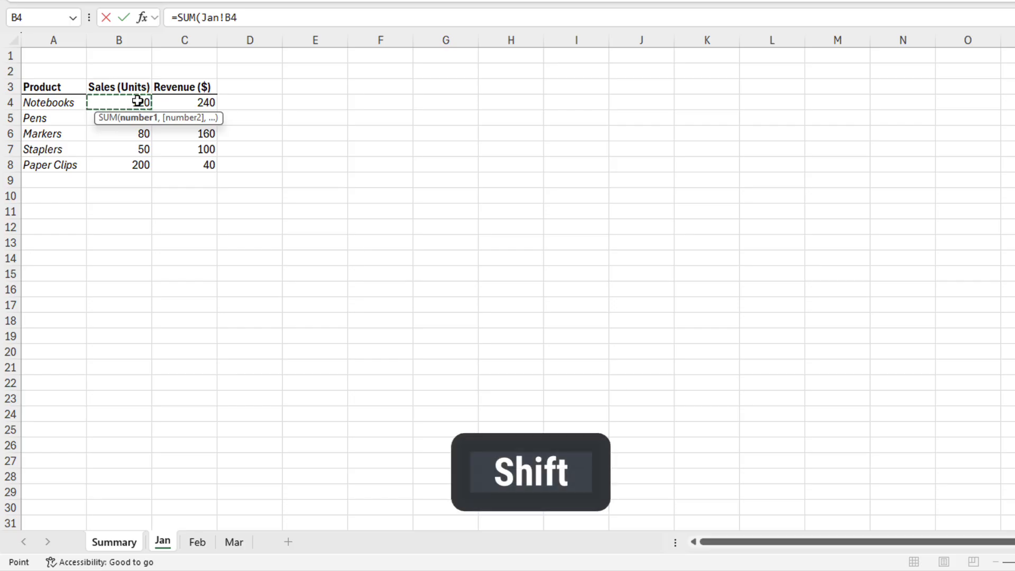
shift+click(235, 540)
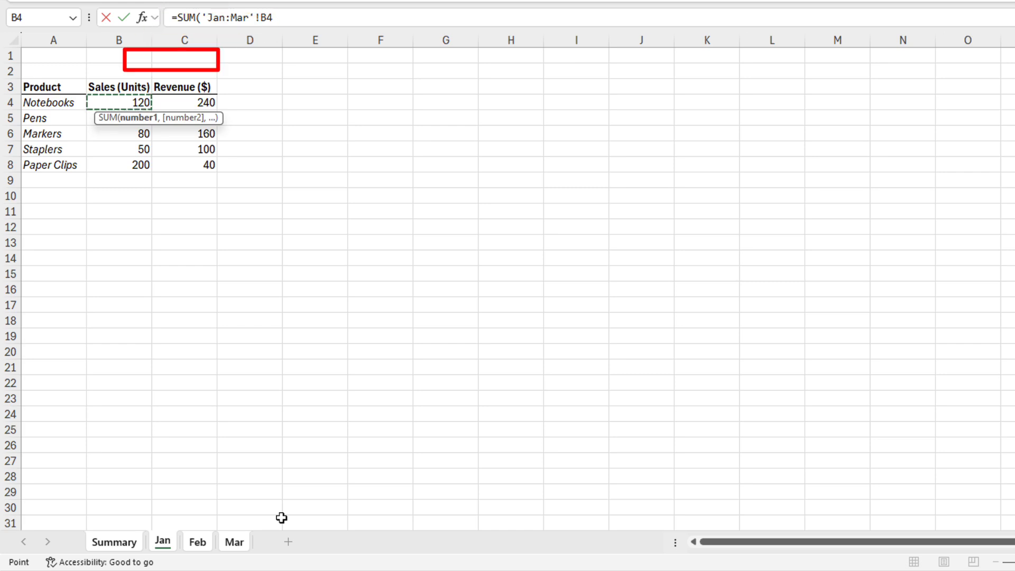
key(Return)
click(141, 103)
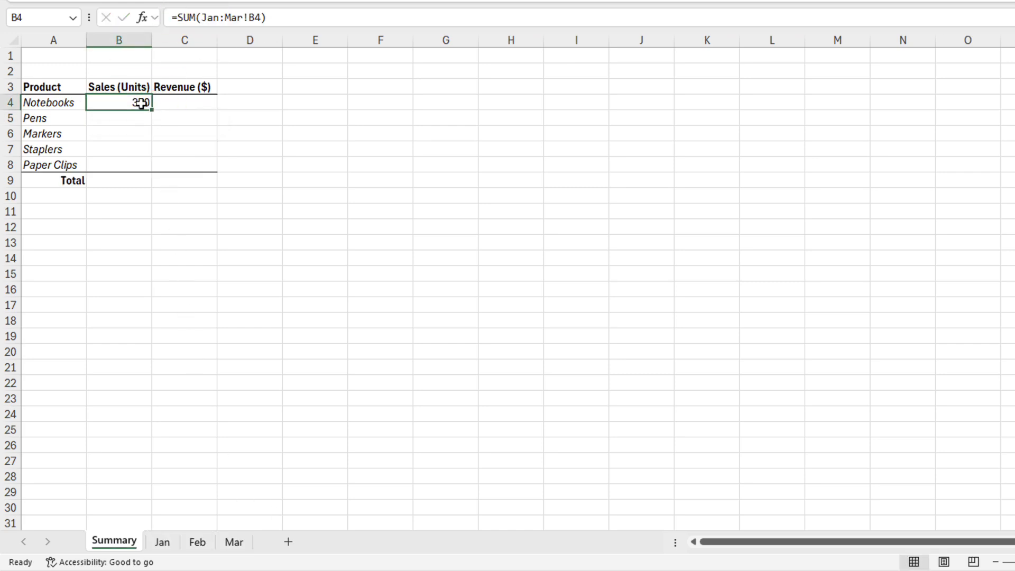
key(Delete)
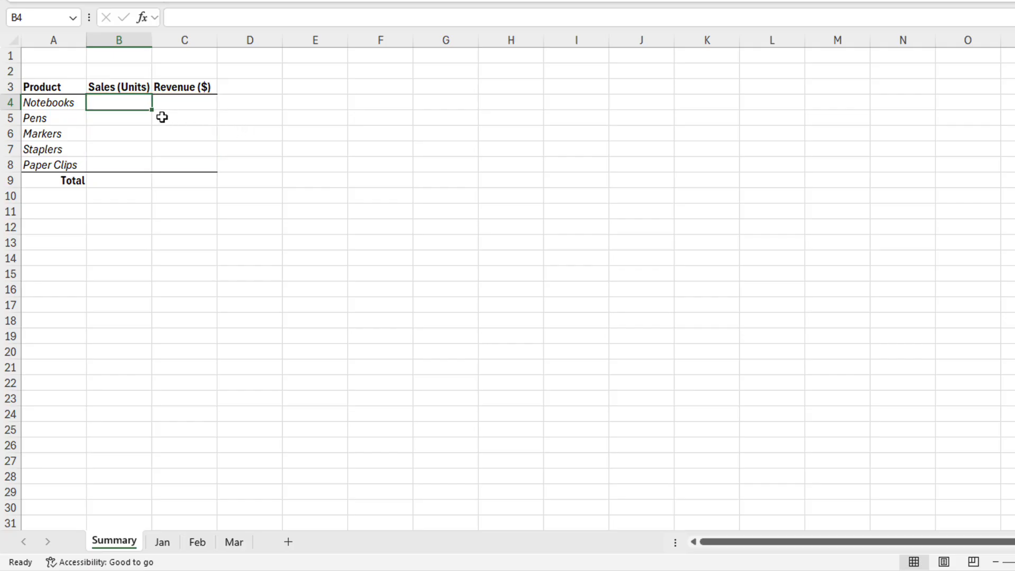
Fill Summary cells B4:C8 at once with a 3D =SUM(Jan:Mar!B4) formula
drag(120, 102, 187, 172)
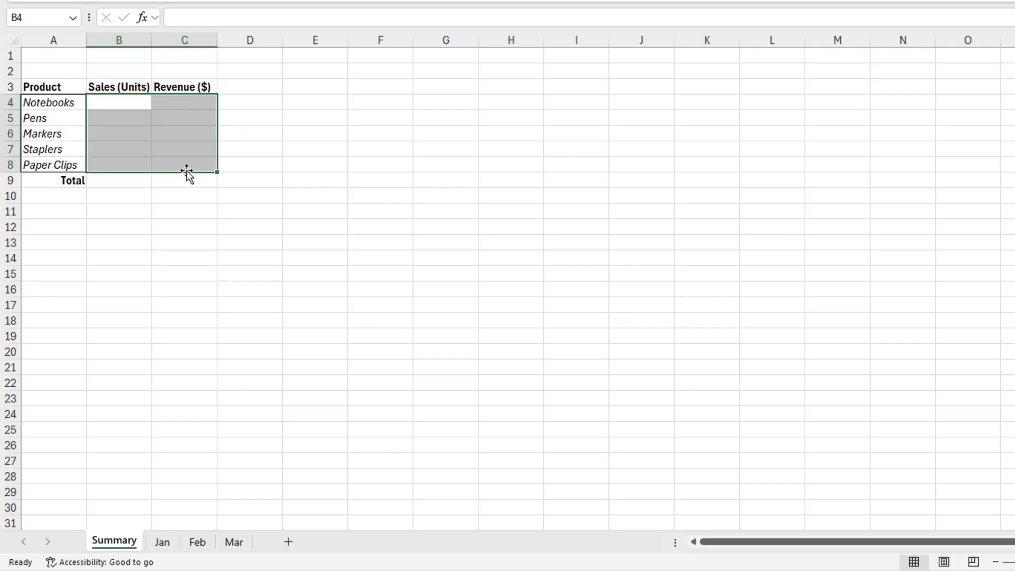
text(=SUM()
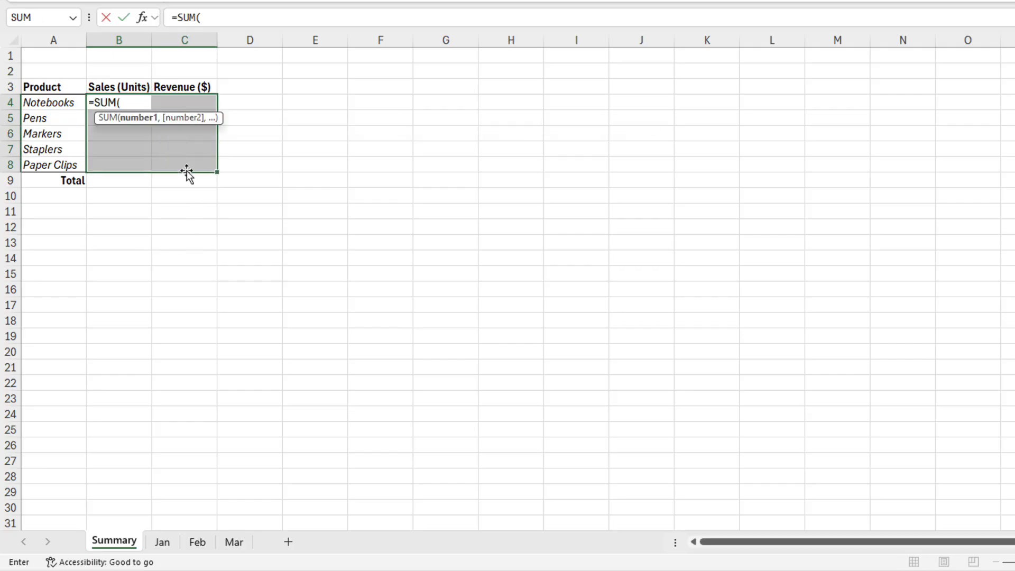
click(163, 542)
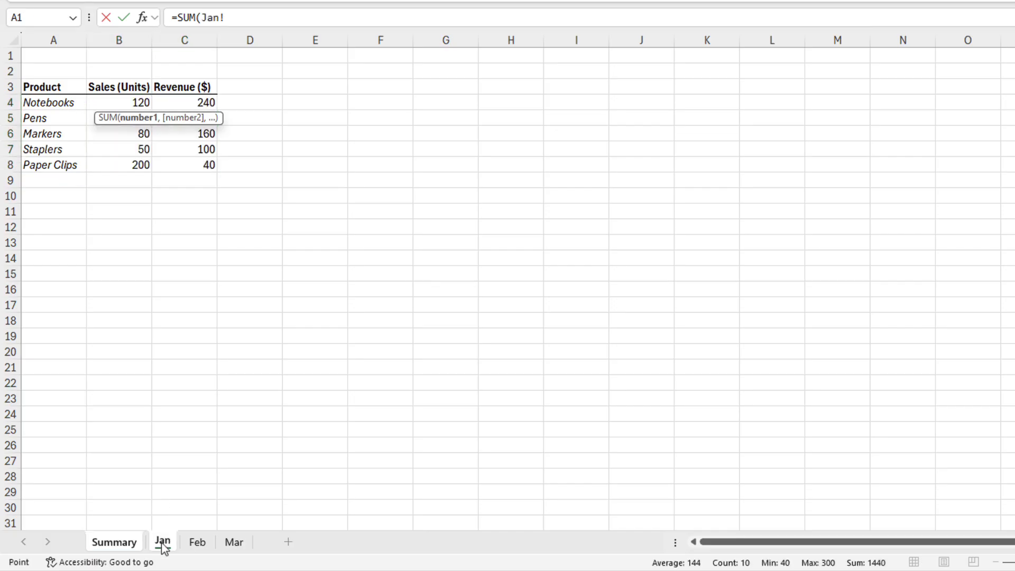
click(130, 102)
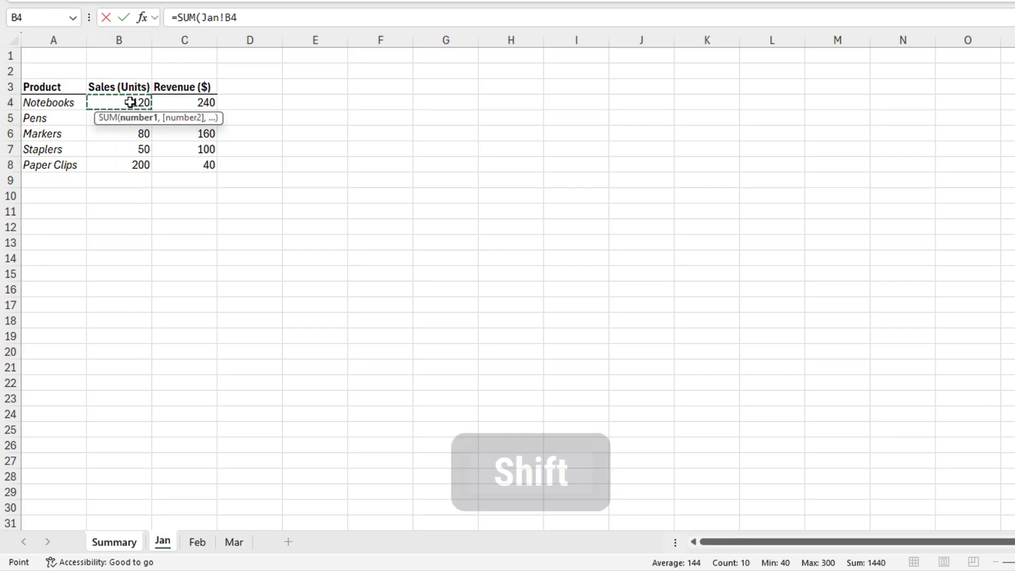
shift+click(236, 546)
key(ctrl+Return)
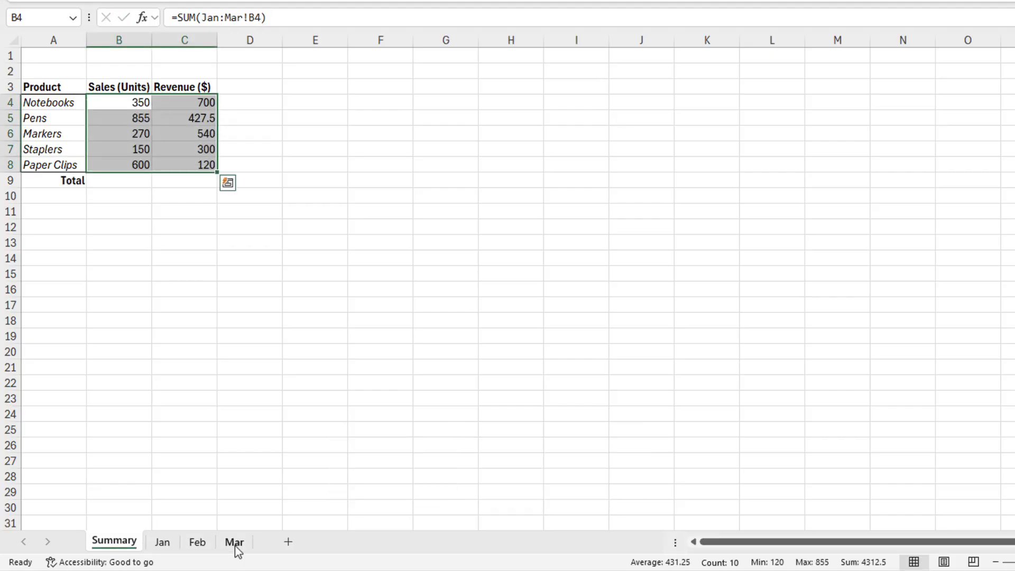
Review the 3D SUM formulas in the Sales and Revenue totals
click(133, 104)
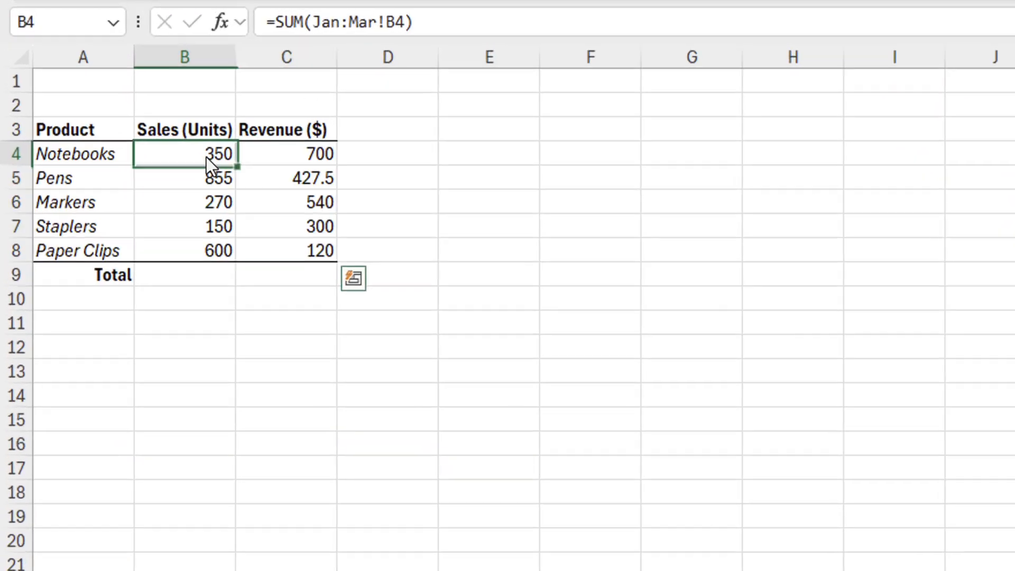
key(Down)
key(Down)
key(Down)
key(Down)
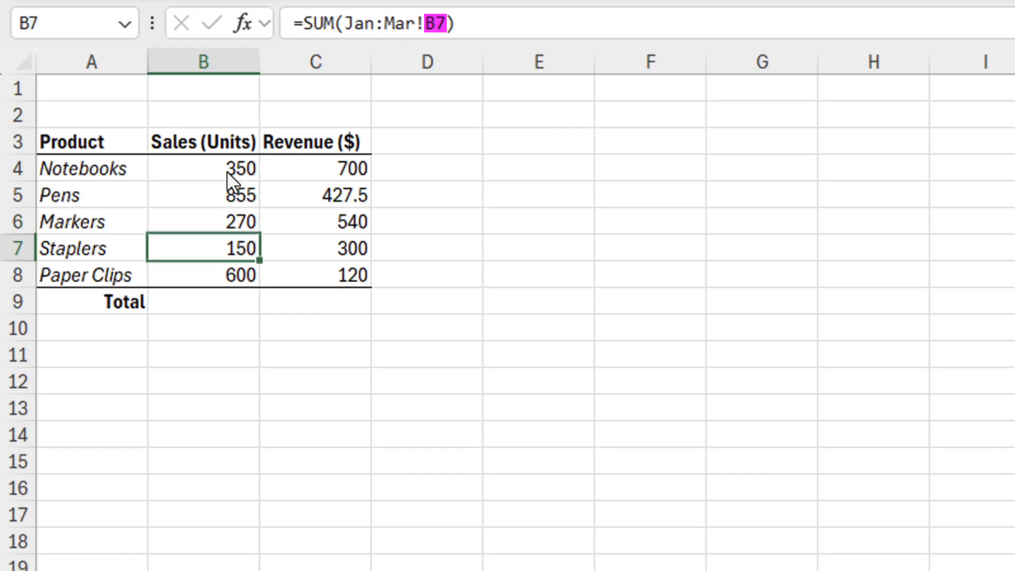
key(Right)
key(Up)
key(Up)
key(Up)
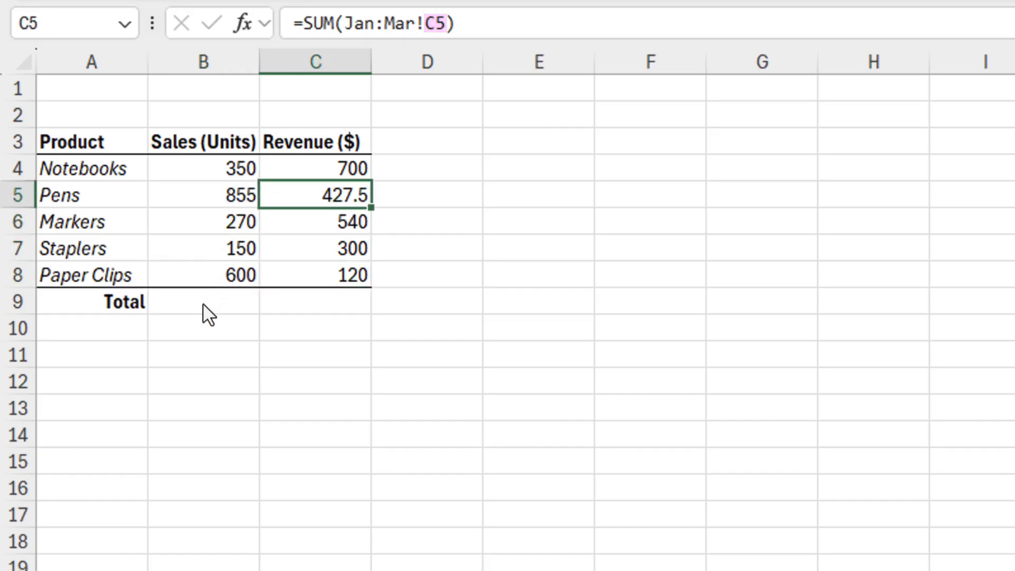
AutoSum the Total row B9:C9, giving 2225 units and 2087.5 revenue
drag(204, 312, 291, 306)
key(alt+equal)
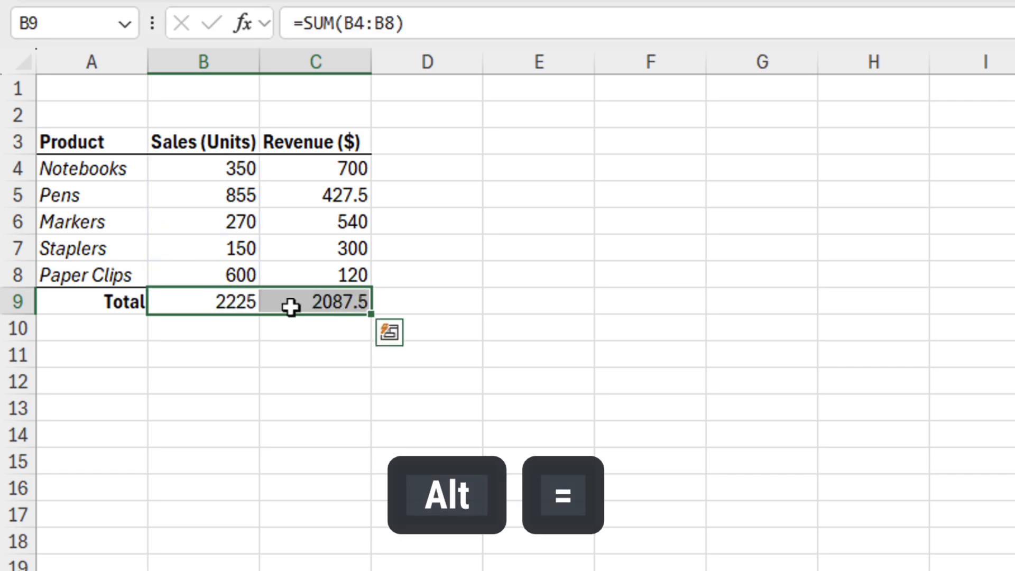
click(297, 336)
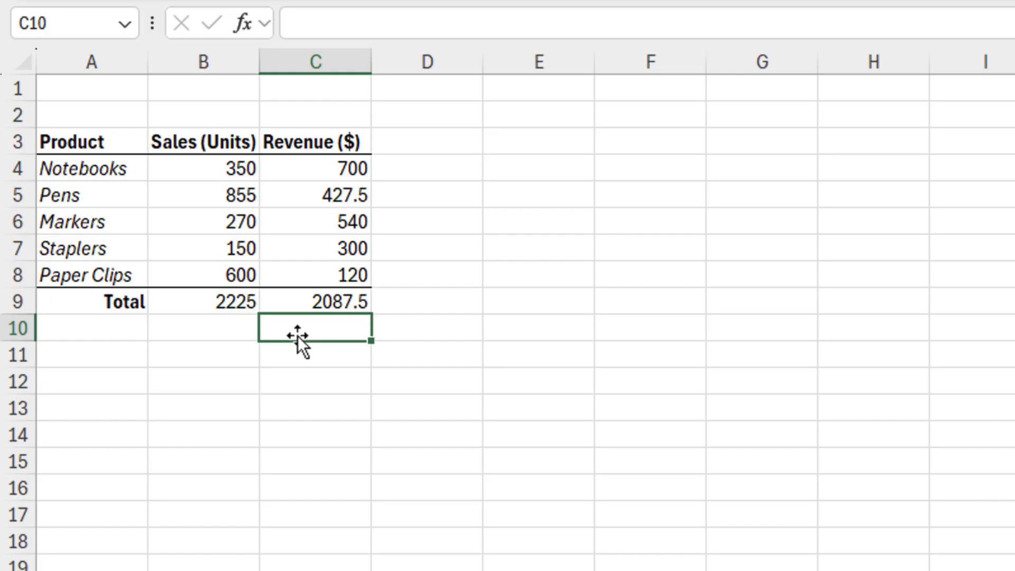